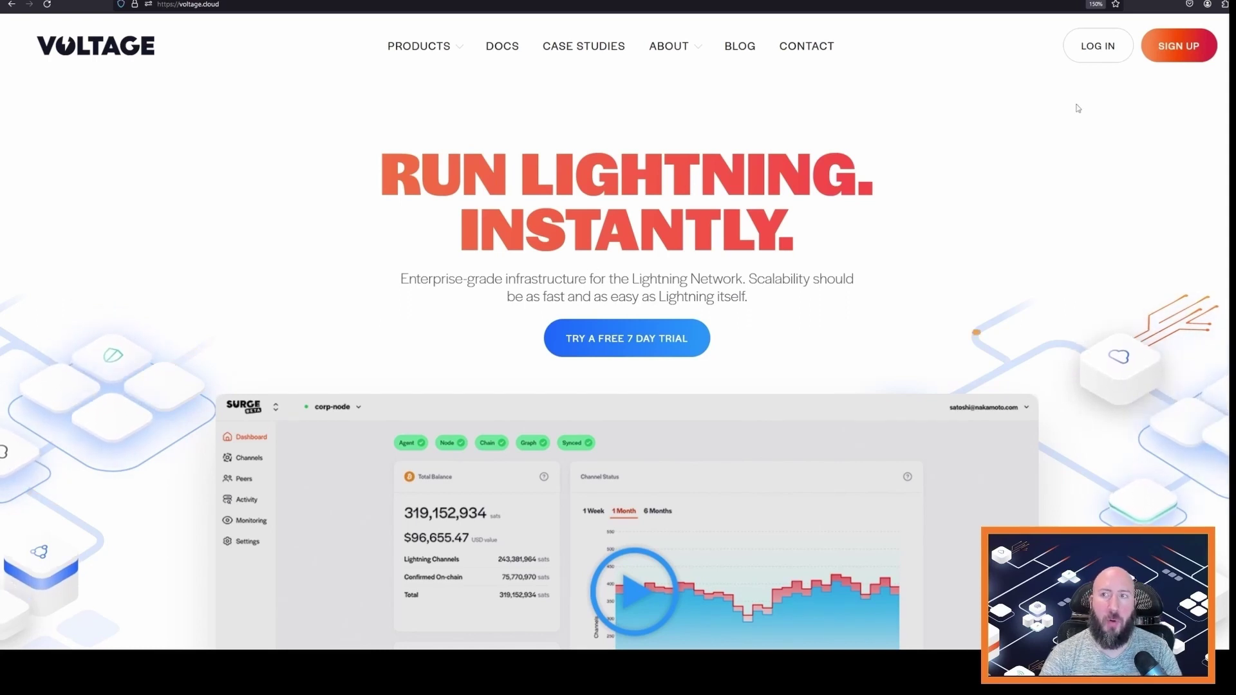
Sign up for a Voltage account by filling in the e-mail and account password and submitting the registration.
{"action": "left_click", "coordinate": [1187, 45]}
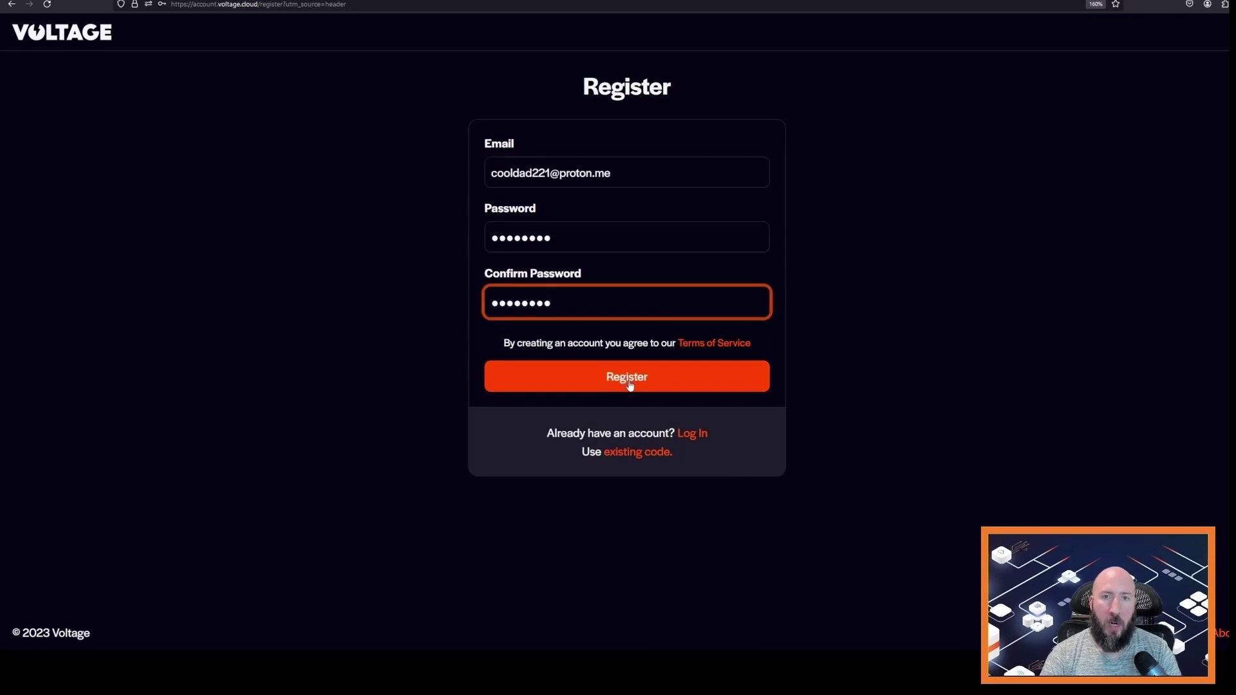
{"action": "left_click", "coordinate": [629, 386]}
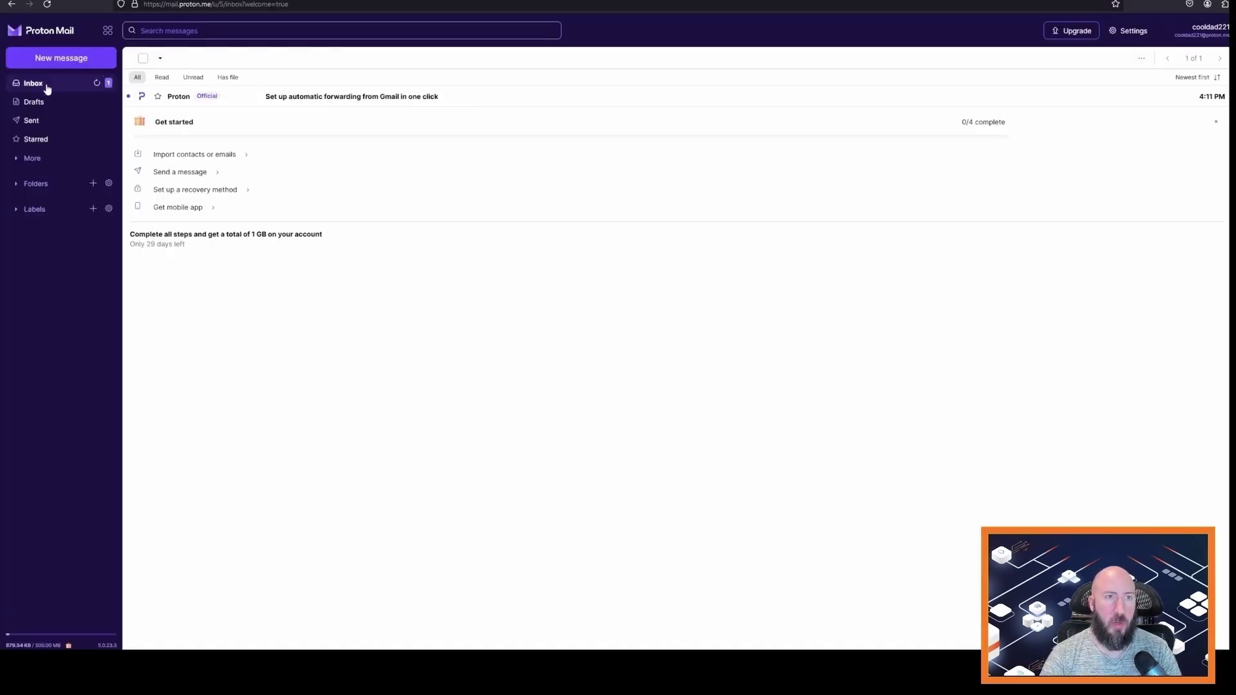
Switch to Proton Mail, open the Voltage Verification Code message and copy the code from it.
{"action": "left_click", "coordinate": [315, 97]}
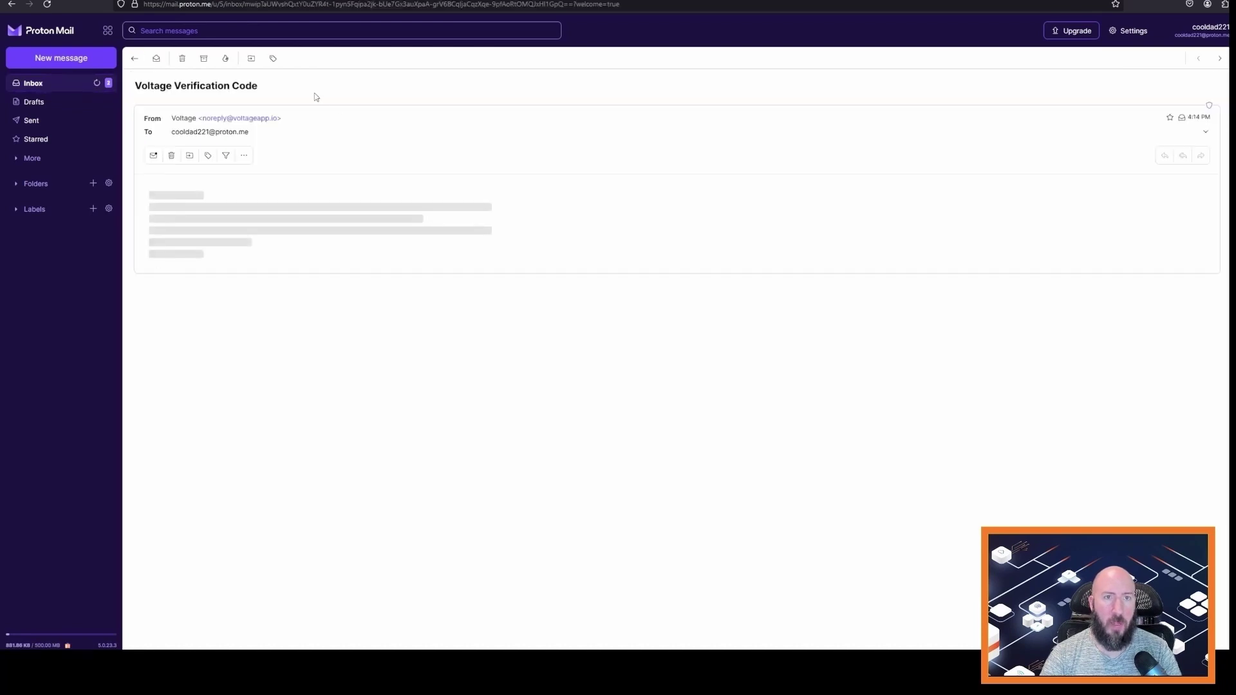
{"action": "double_click", "coordinate": [677, 438]}
{"action": "right_click", "coordinate": [671, 437]}
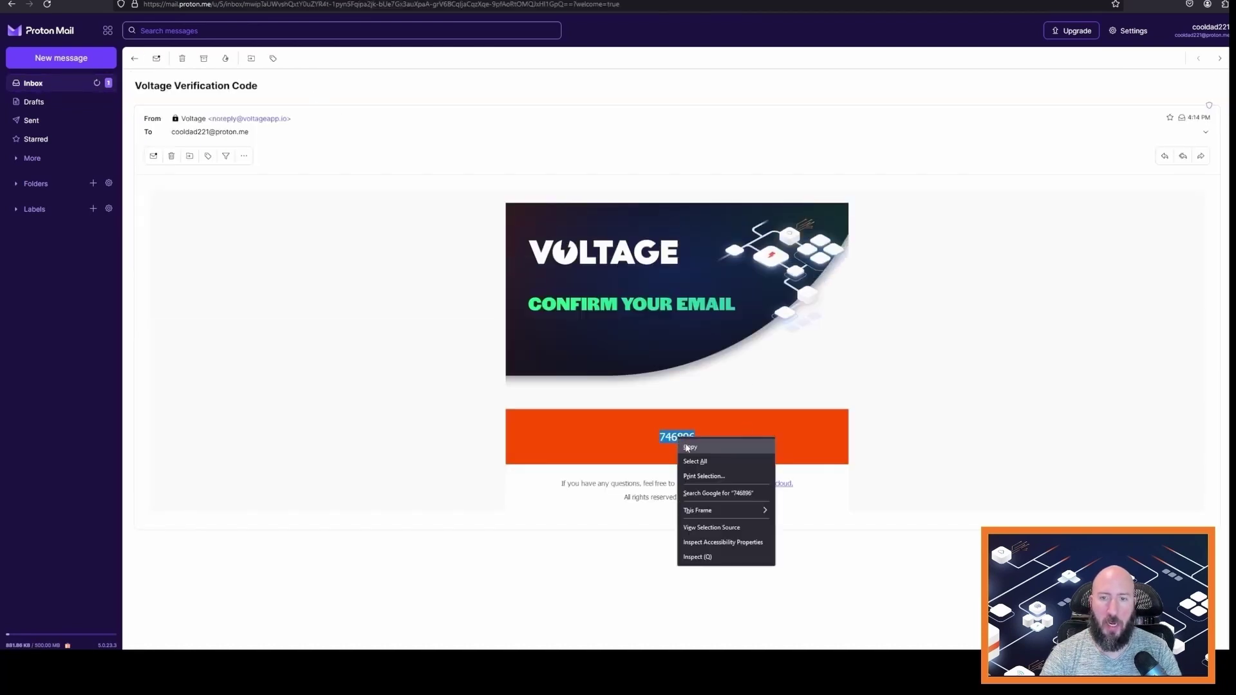
{"action": "left_click", "coordinate": [688, 448]}
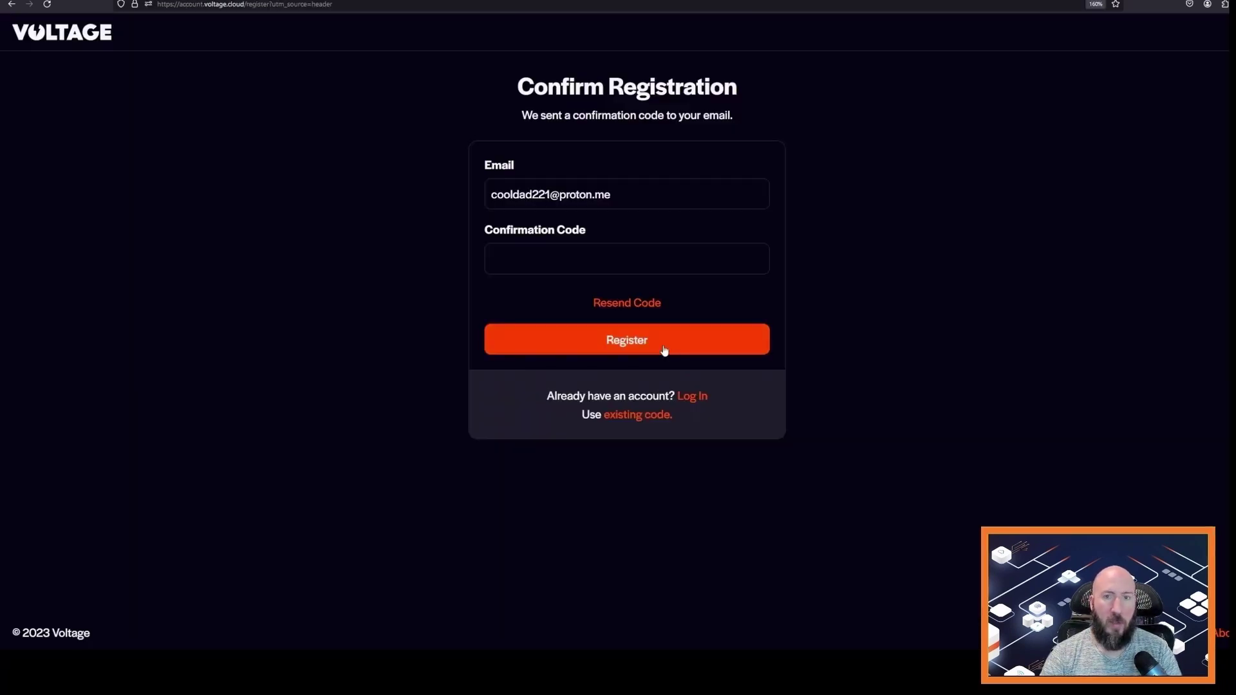
Back on the Voltage site, paste the confirmation code and complete the registration.
{"action": "left_click", "coordinate": [627, 258]}
{"action": "key", "text": "ctrl+v"}
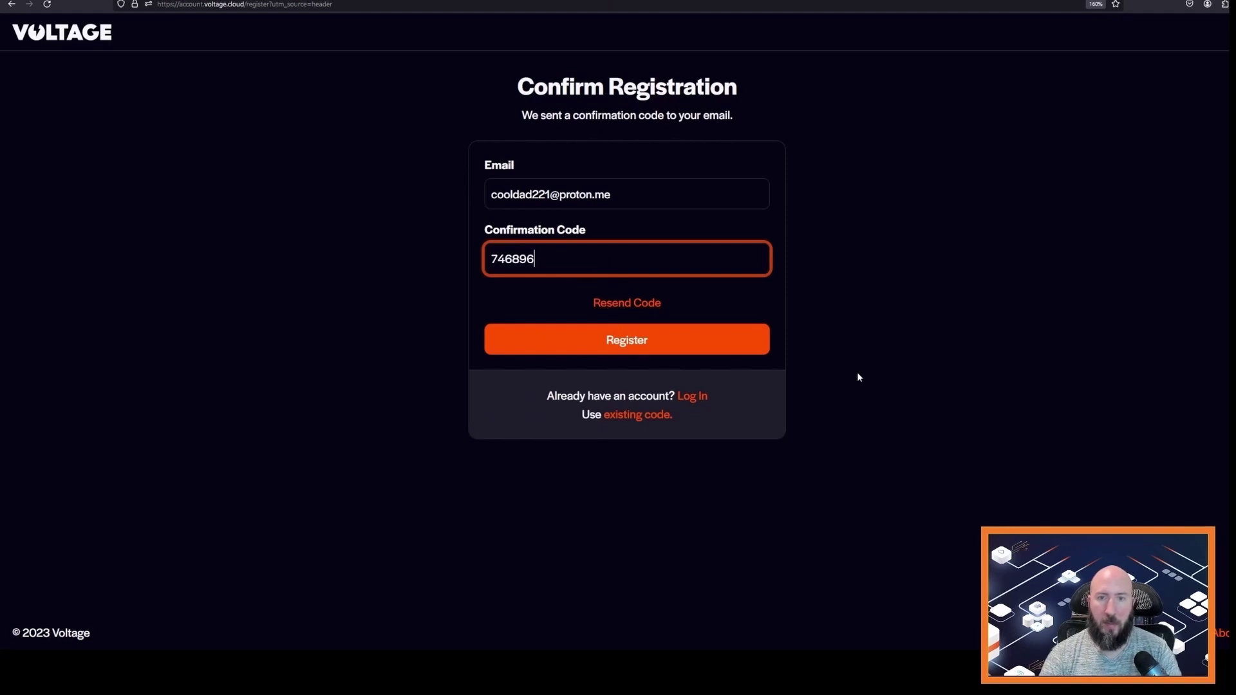
{"action": "left_click", "coordinate": [660, 351]}
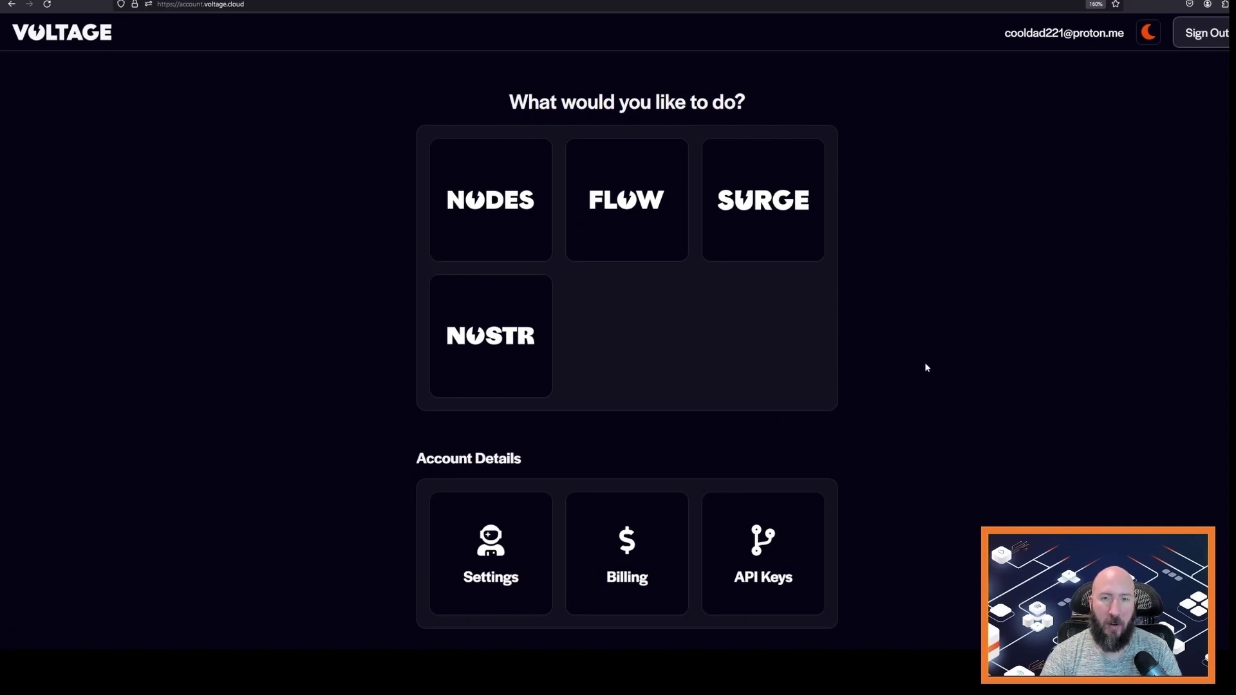
Open the Nodes product and start creating a node with Lightning Node as the deployment.
{"action": "scroll", "coordinate": [889, 377], "scroll_direction": "down", "scroll_amount": 1}
{"action": "scroll", "coordinate": [889, 377], "scroll_direction": "up", "scroll_amount": 1}
{"action": "left_click", "coordinate": [479, 215]}
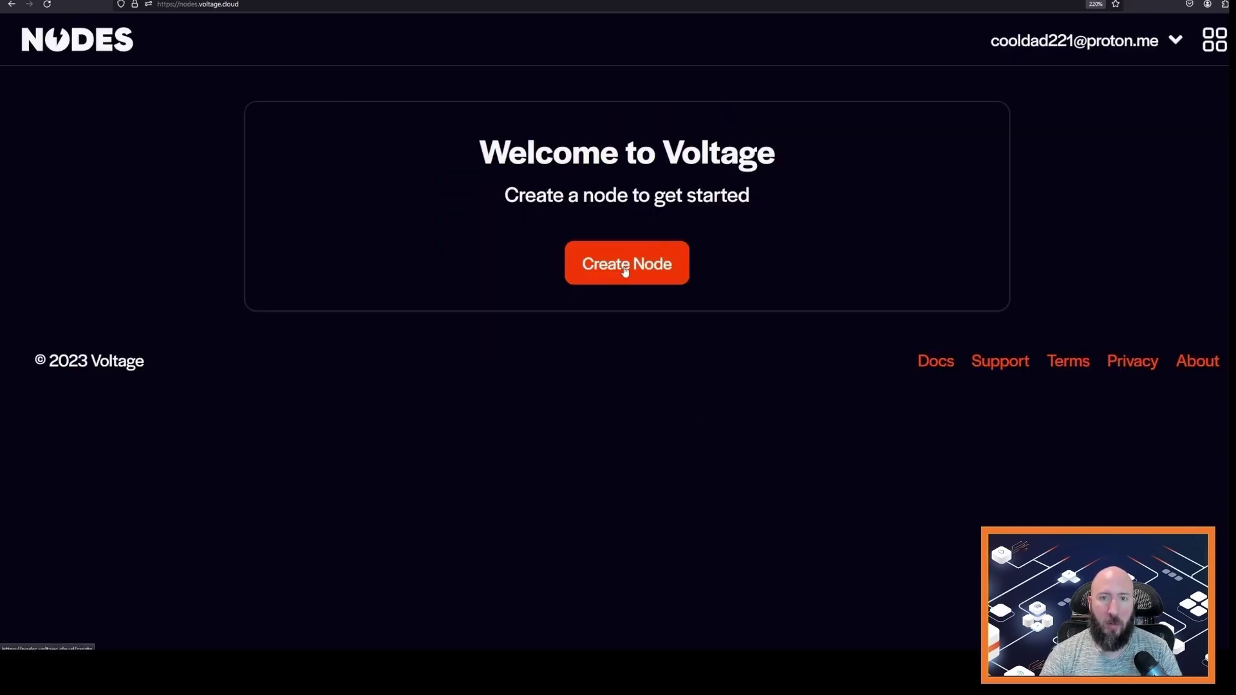
{"action": "left_click", "coordinate": [624, 271]}
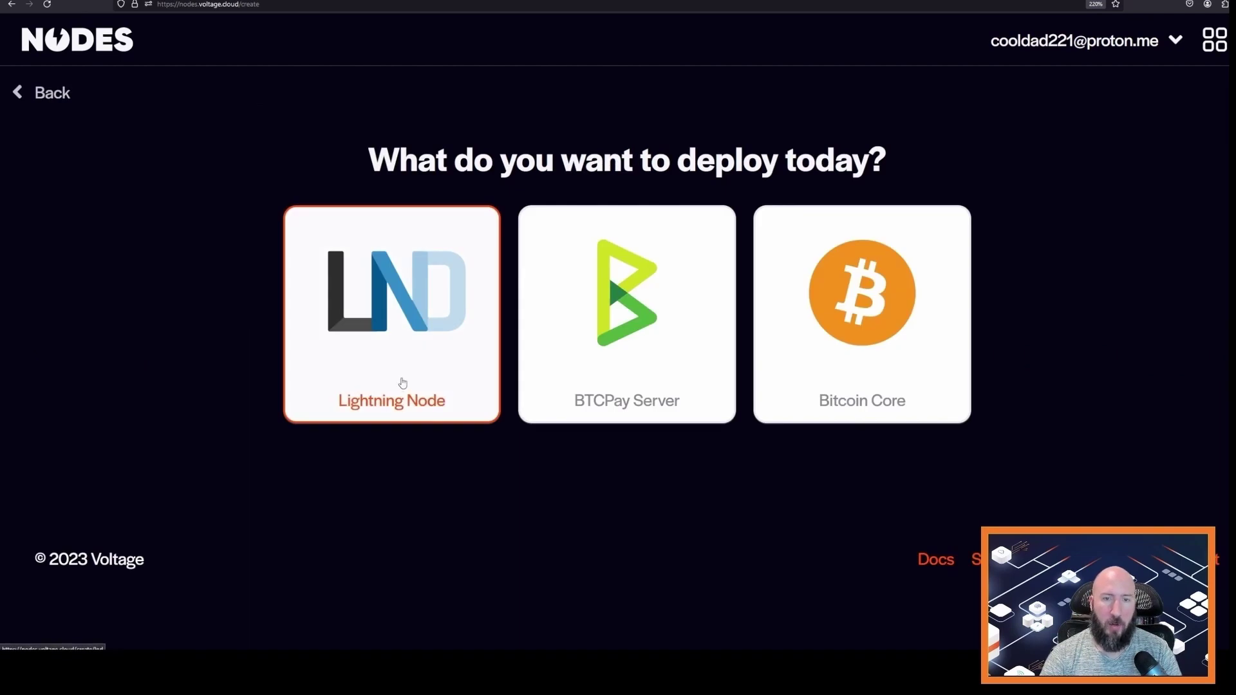
{"action": "left_click", "coordinate": [403, 383]}
Compare the Lite Node with the Standard Node, keep Standard Node selected and review its monthly and hourly price.
{"action": "scroll", "coordinate": [161, 288], "scroll_direction": "down", "scroll_amount": 2}
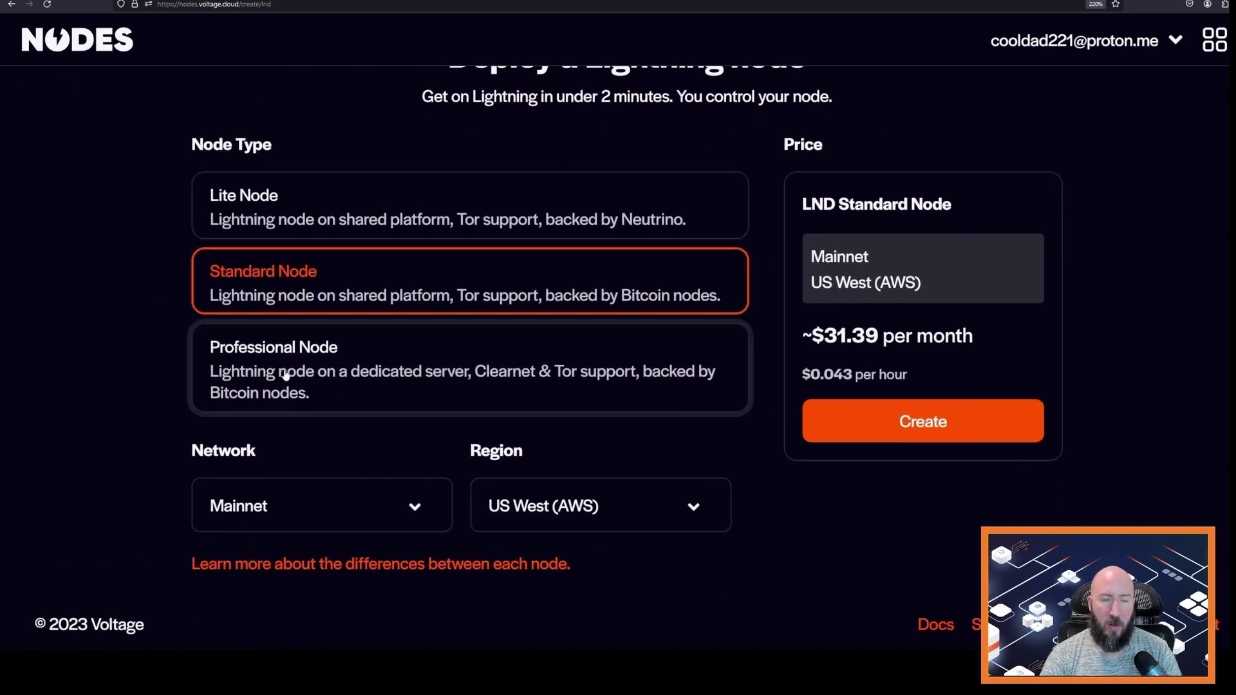
{"action": "left_click", "coordinate": [422, 216]}
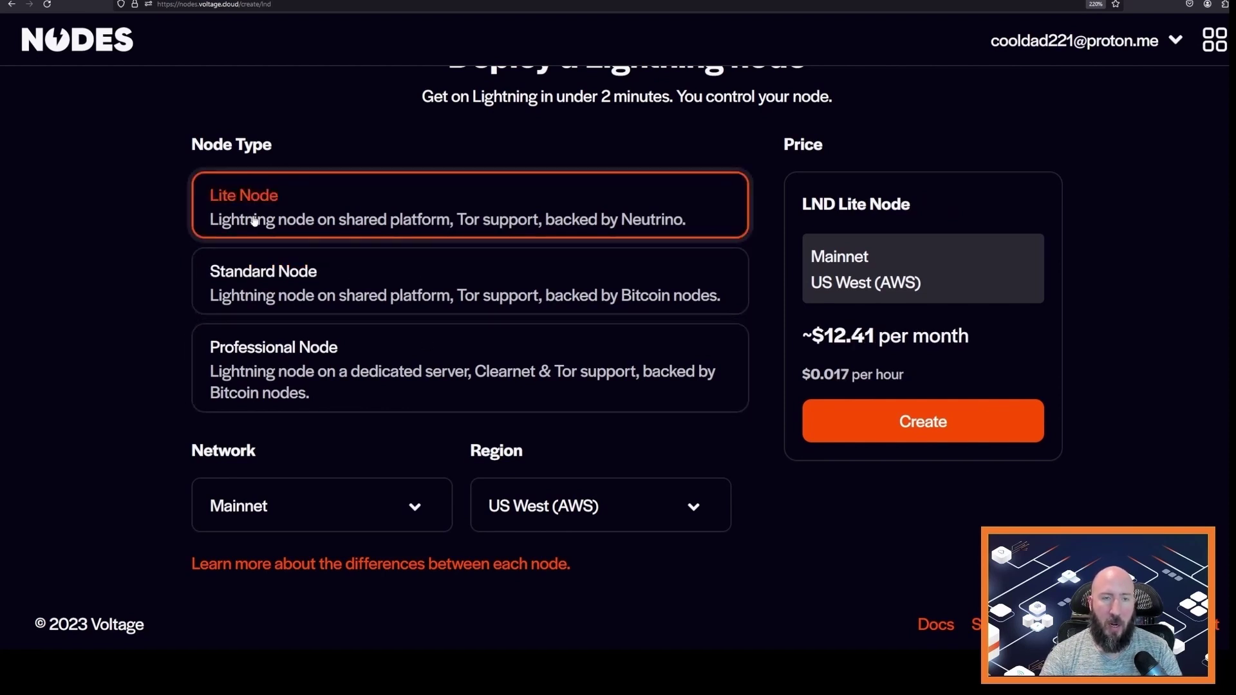
{"action": "left_click", "coordinate": [380, 306]}
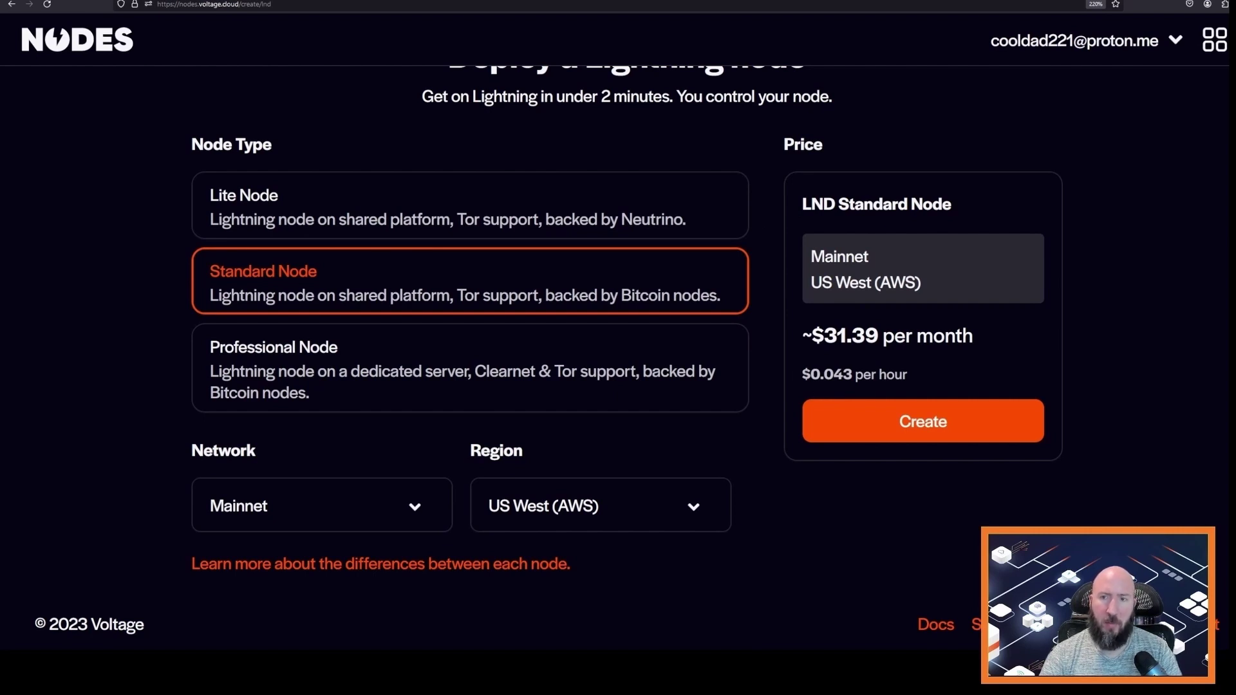
{"action": "left_click_drag", "start_coordinate": [812, 334], "coordinate": [882, 334]}
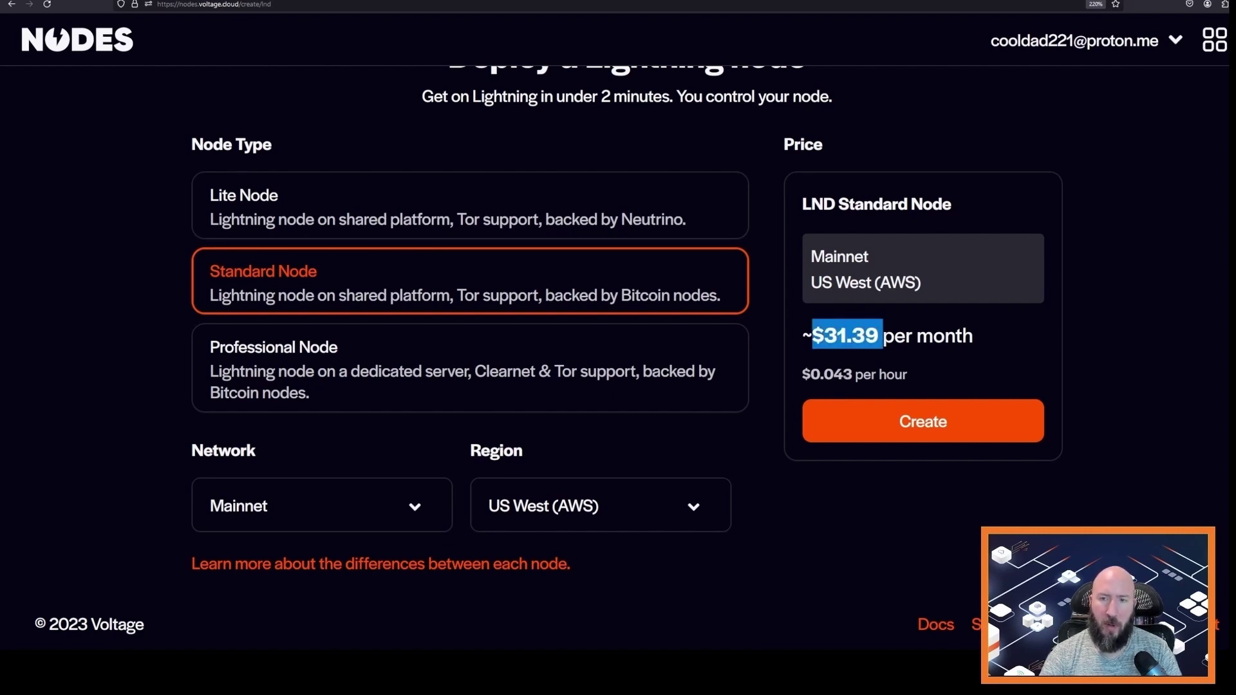
{"action": "left_click_drag", "start_coordinate": [810, 374], "coordinate": [872, 374]}
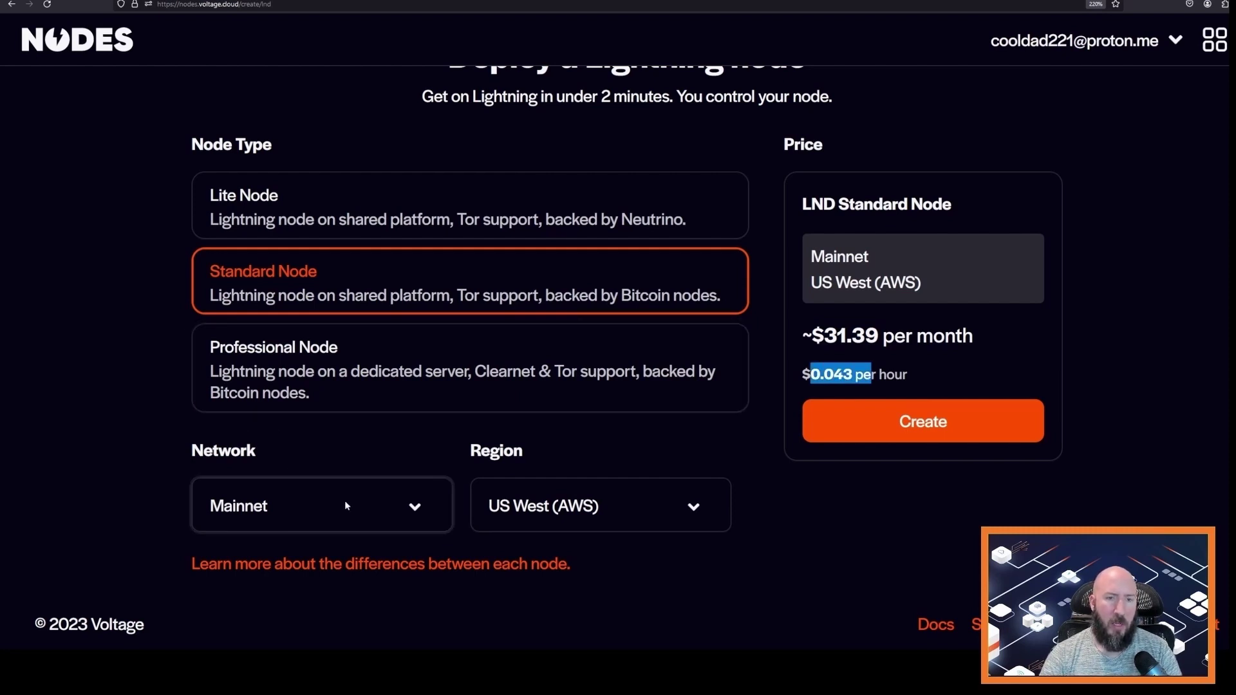
Choose the Mainnet network and the US West (AWS) region, and proceed with creating the Standard Node.
{"action": "left_click", "coordinate": [386, 506]}
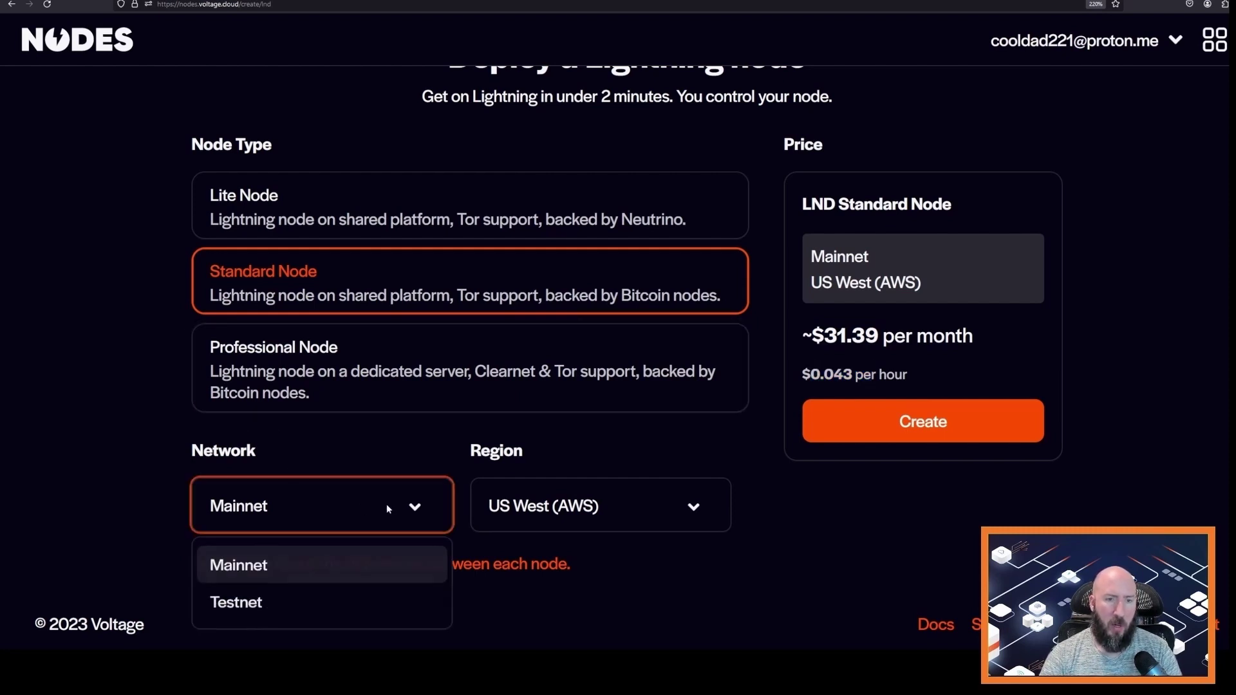
{"action": "left_click", "coordinate": [335, 573]}
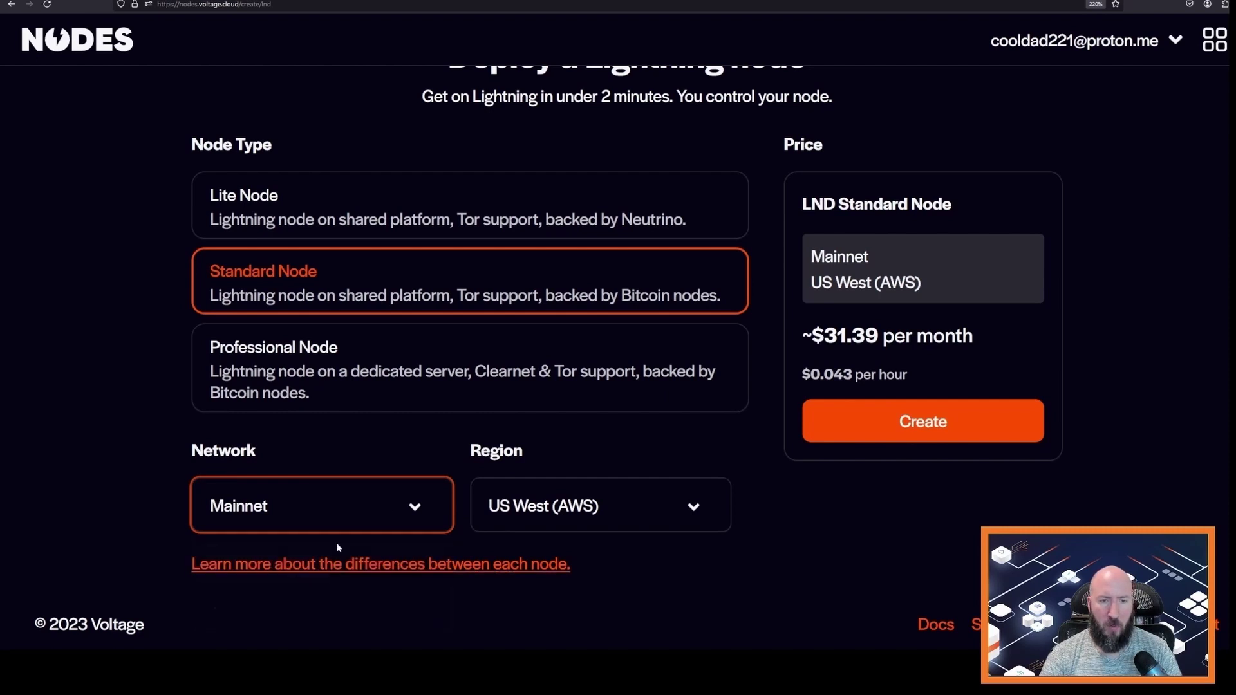
{"action": "left_click", "coordinate": [576, 512]}
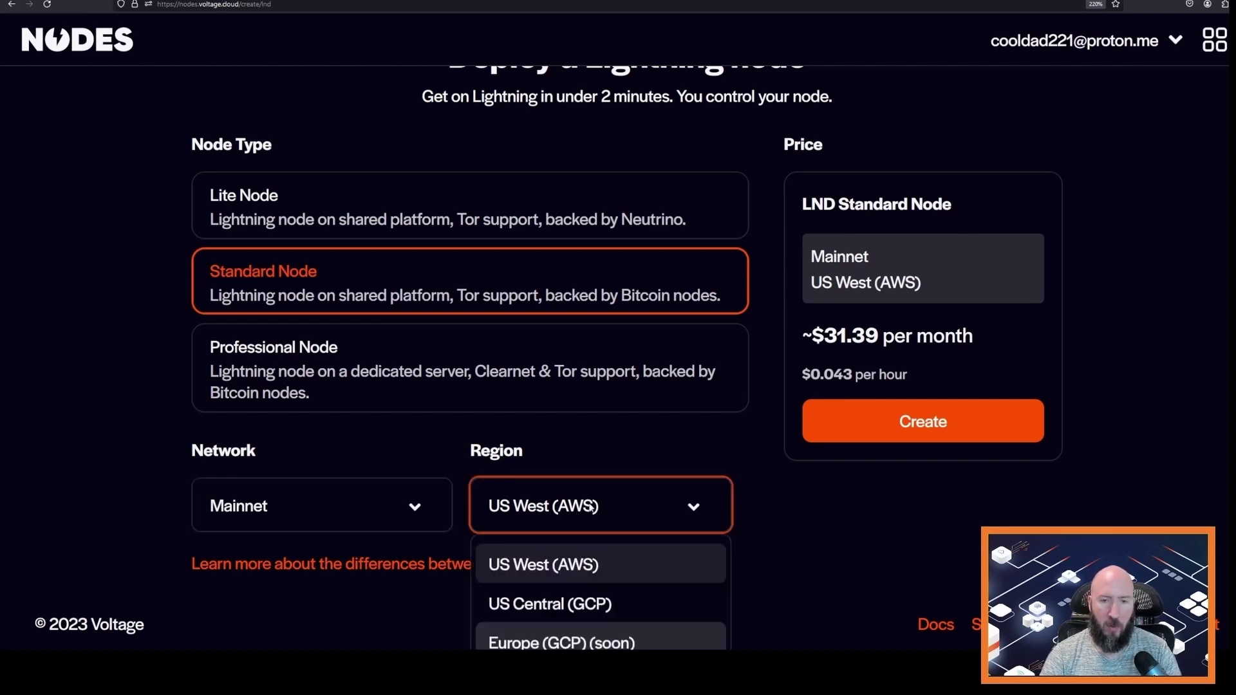
{"action": "scroll", "coordinate": [590, 509], "scroll_direction": "down", "scroll_amount": 2}
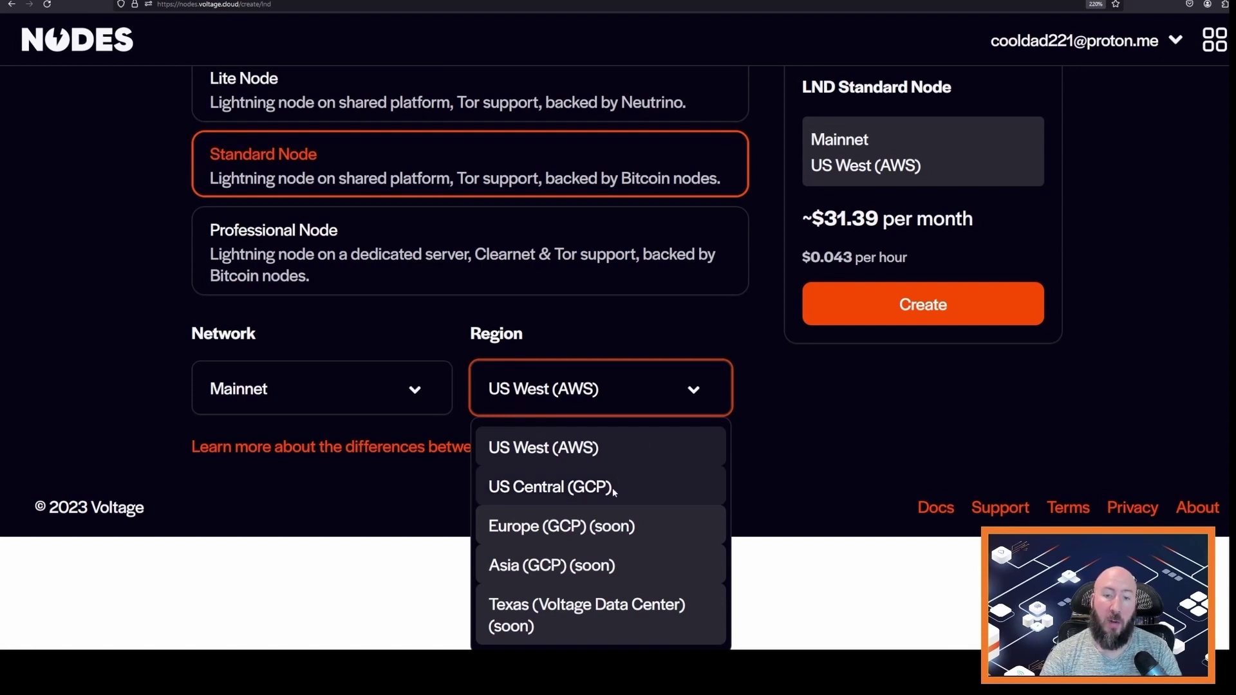
{"action": "left_click", "coordinate": [621, 455]}
{"action": "left_click", "coordinate": [663, 525]}
{"action": "scroll", "coordinate": [644, 535], "scroll_direction": "down", "scroll_amount": 2}
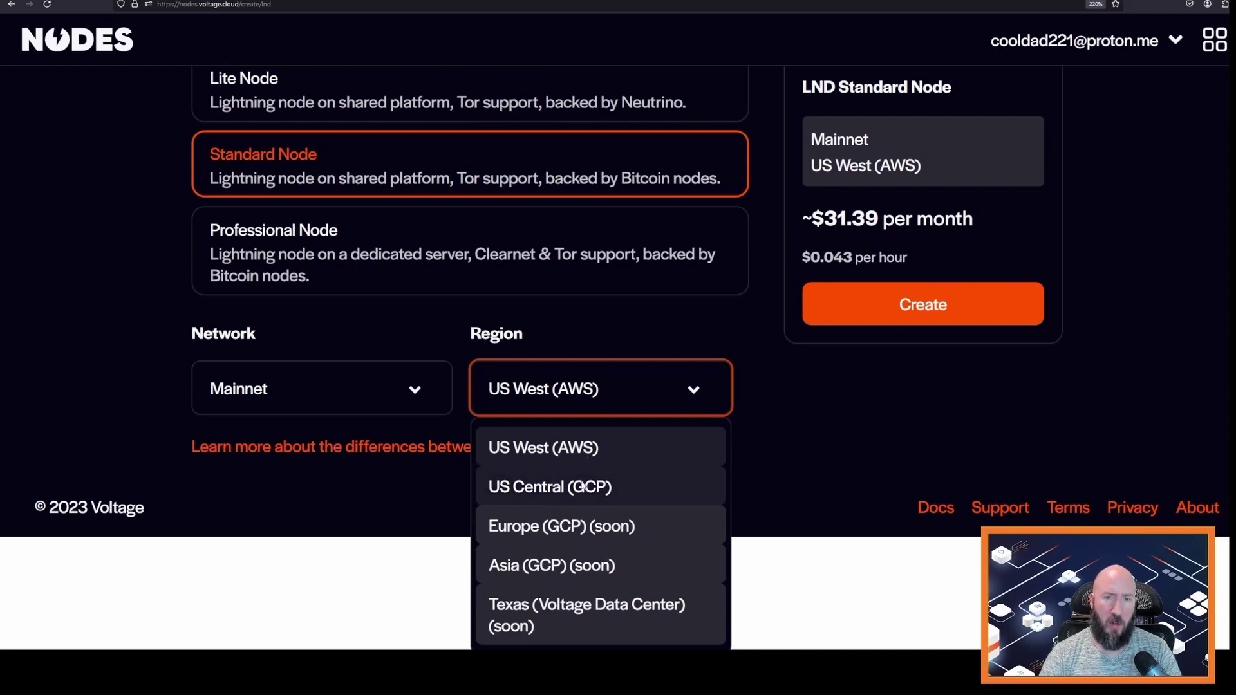
{"action": "left_click", "coordinate": [607, 451]}
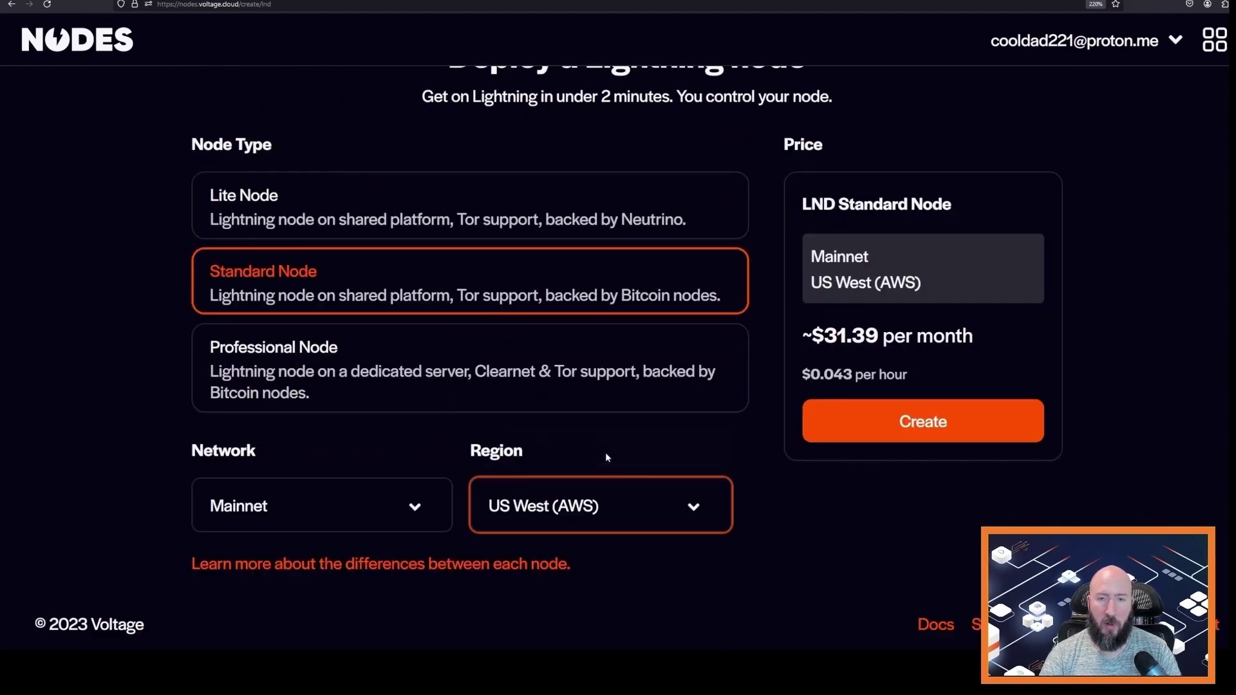
{"action": "left_click", "coordinate": [930, 426]}
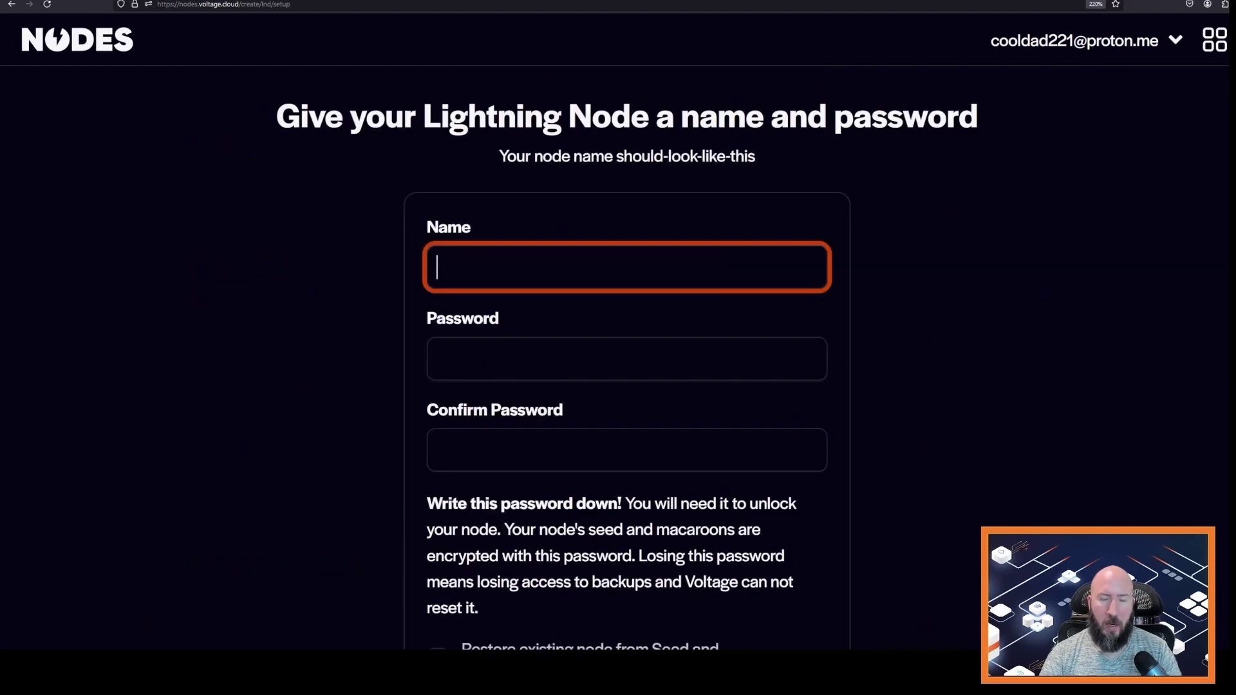
Name the node HighlighterSupermarket, and enter and confirm the node password.
{"action": "scroll", "coordinate": [574, 422], "scroll_direction": "down", "scroll_amount": 2}
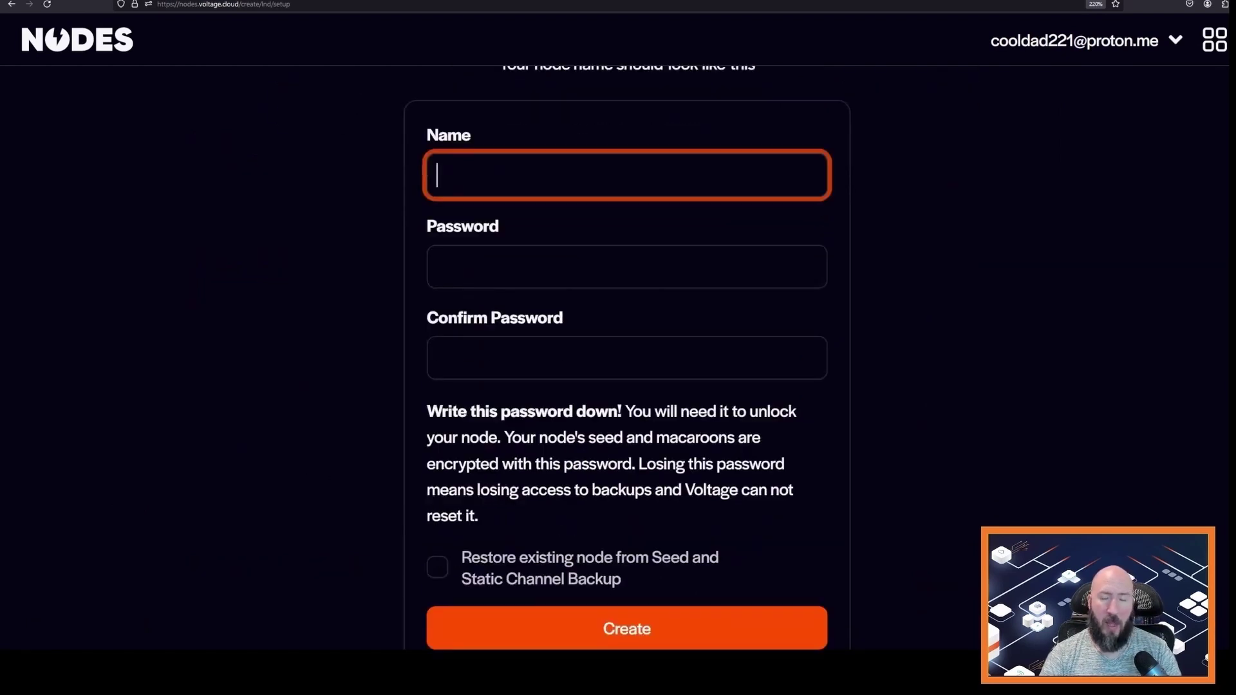
{"action": "scroll", "coordinate": [574, 423], "scroll_direction": "up", "scroll_amount": 2}
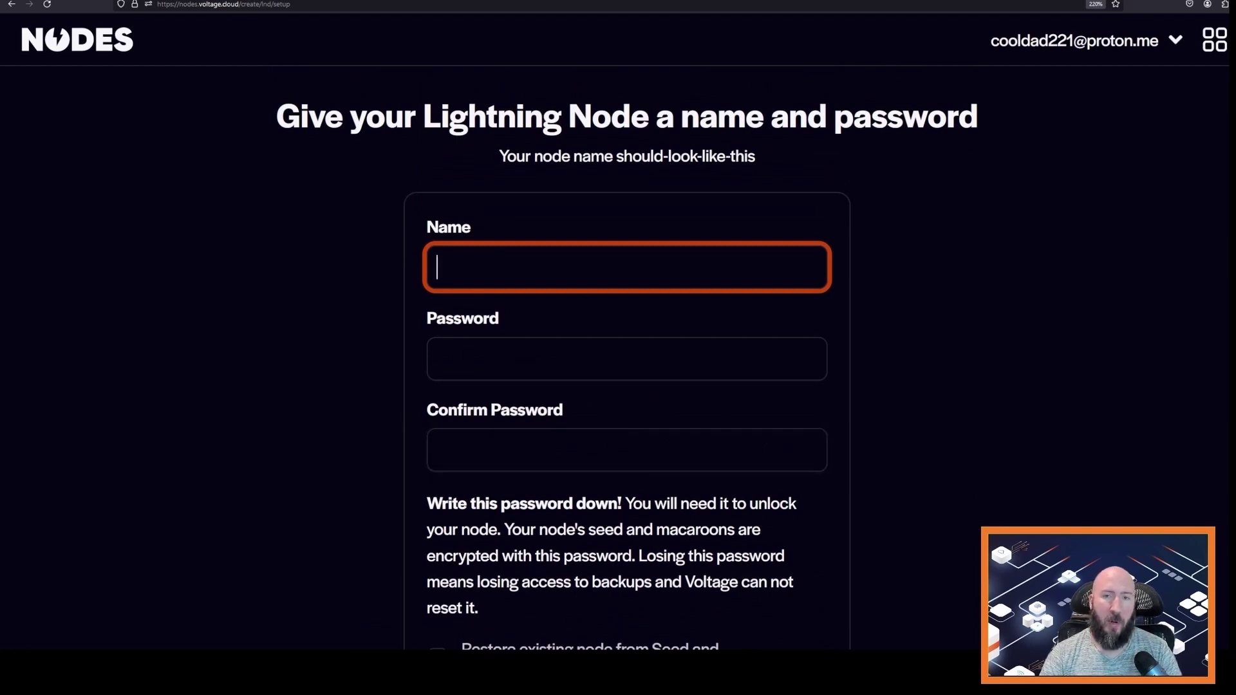
{"action": "left_click", "coordinate": [1105, 366]}
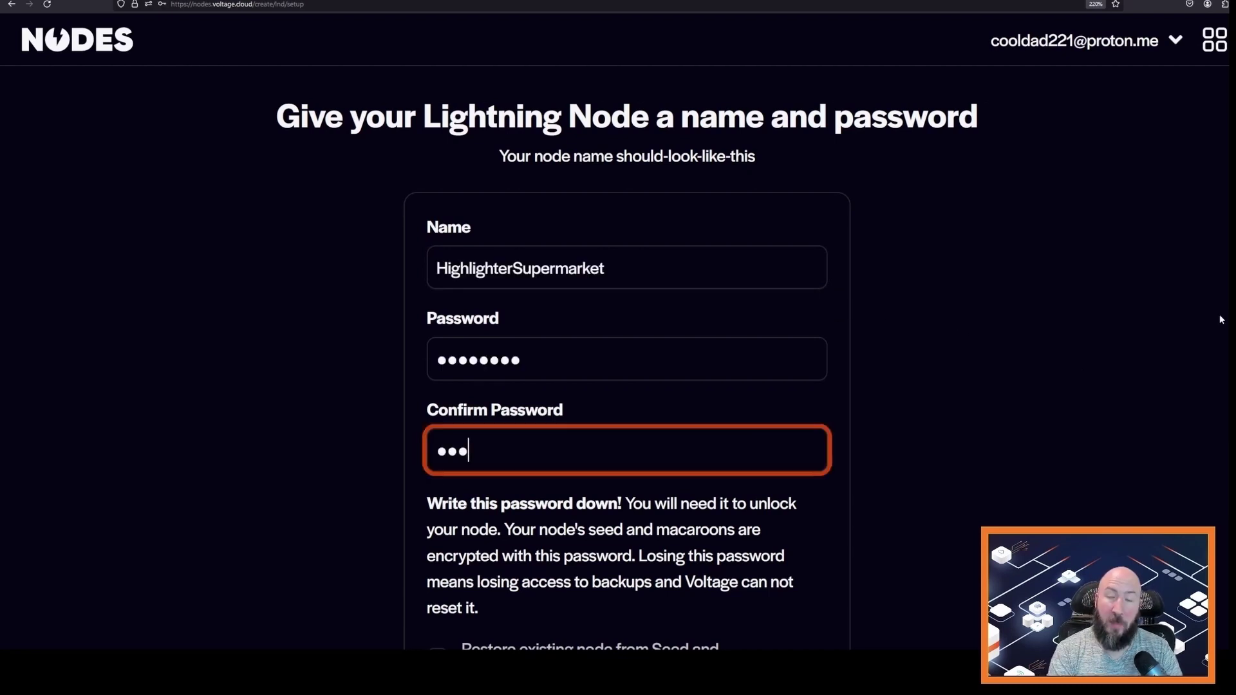
{"action": "type", "text": "*****"}
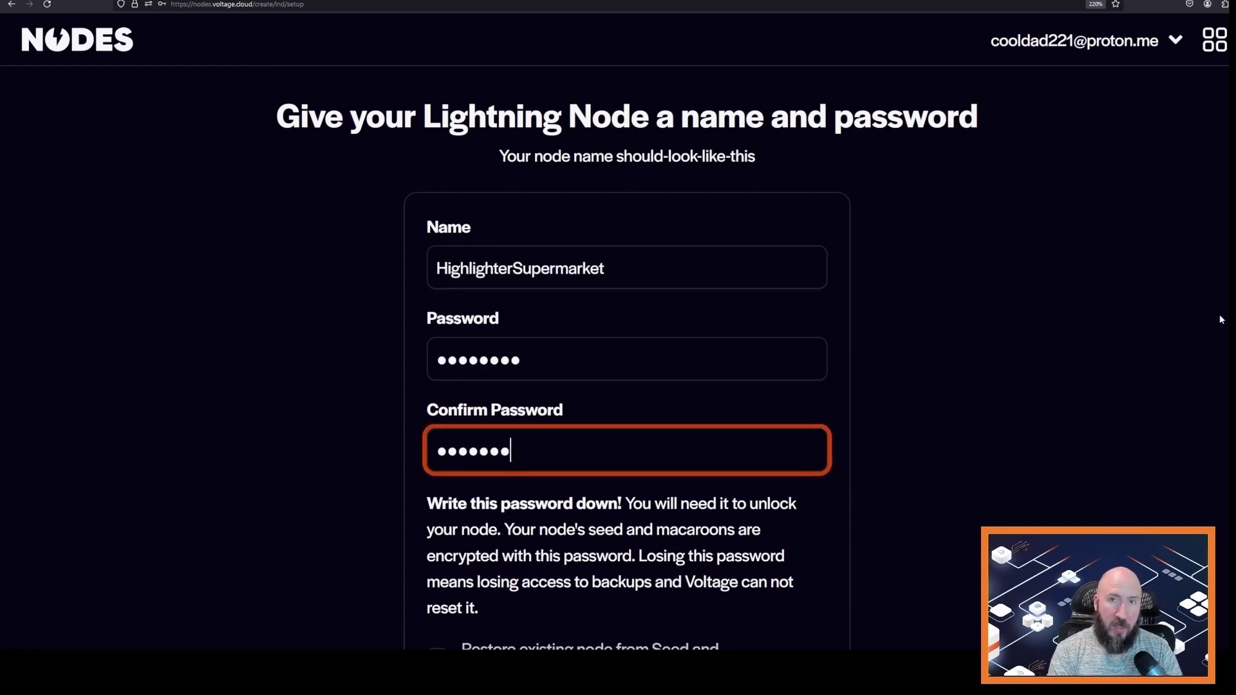
{"action": "left_click", "coordinate": [1145, 427]}
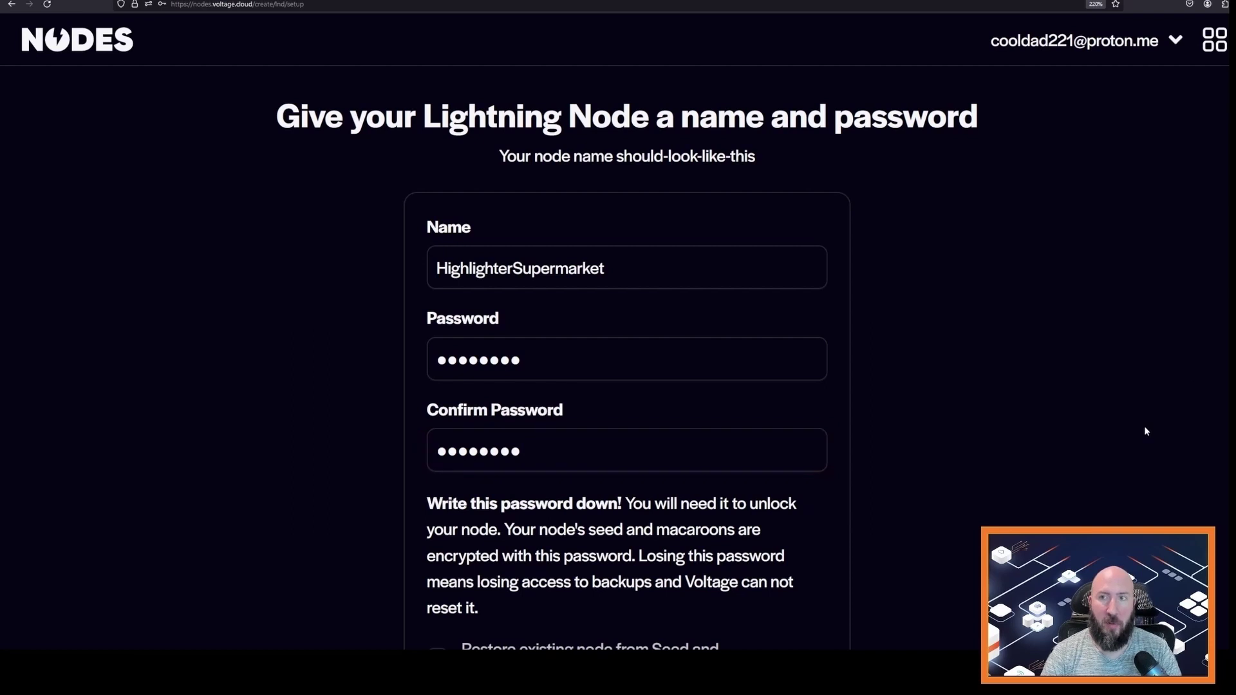
Read the password warning, leaving the restore option off, and create the node with confirmation that the password is written down.
{"action": "scroll", "coordinate": [1145, 427], "scroll_direction": "down", "scroll_amount": 3}
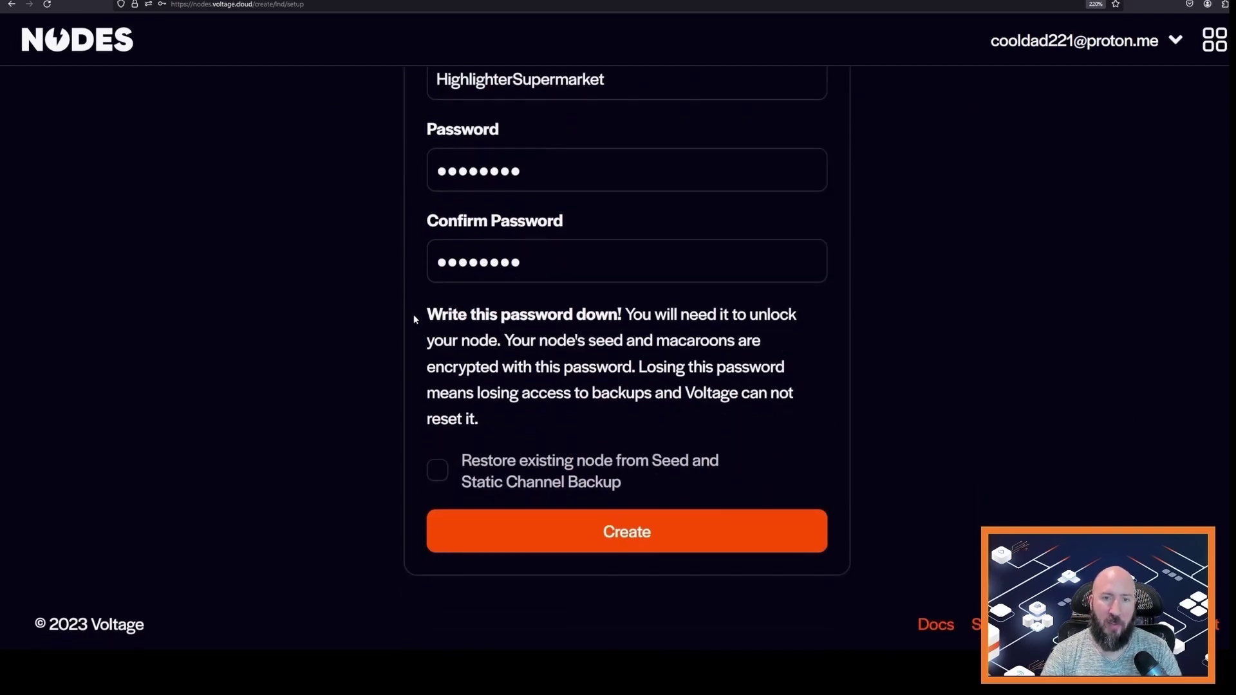
{"action": "left_click_drag", "start_coordinate": [424, 316], "coordinate": [525, 429]}
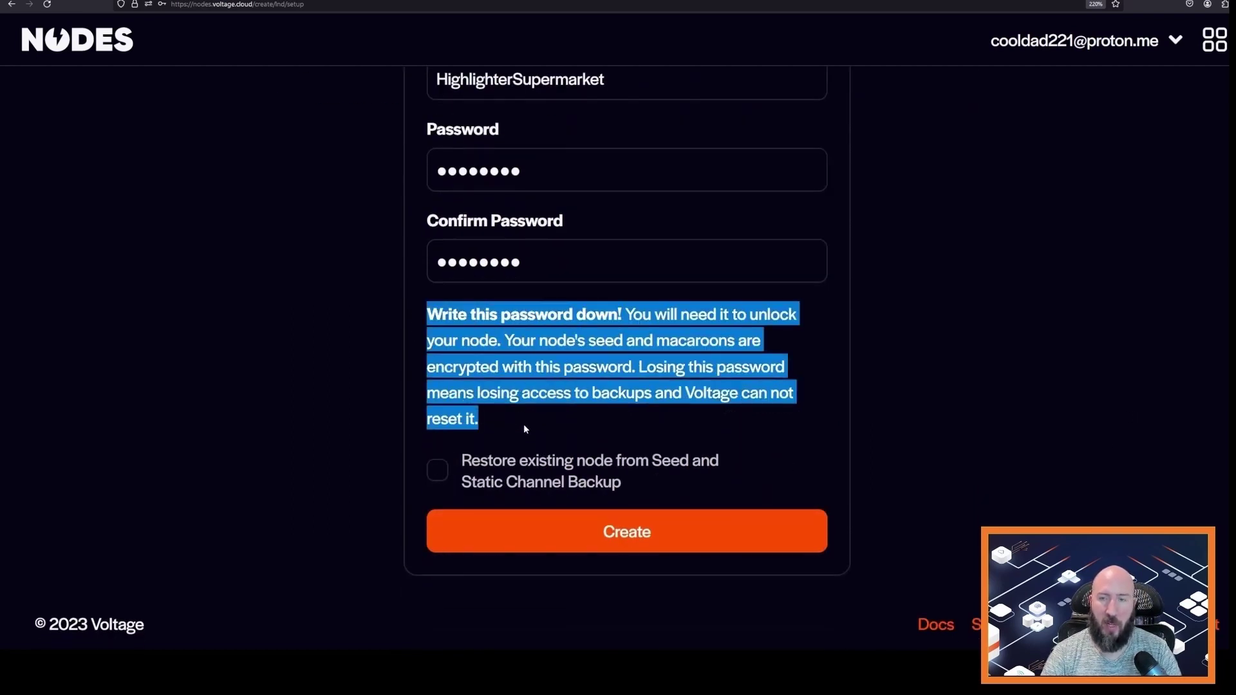
{"action": "left_click", "coordinate": [1141, 417]}
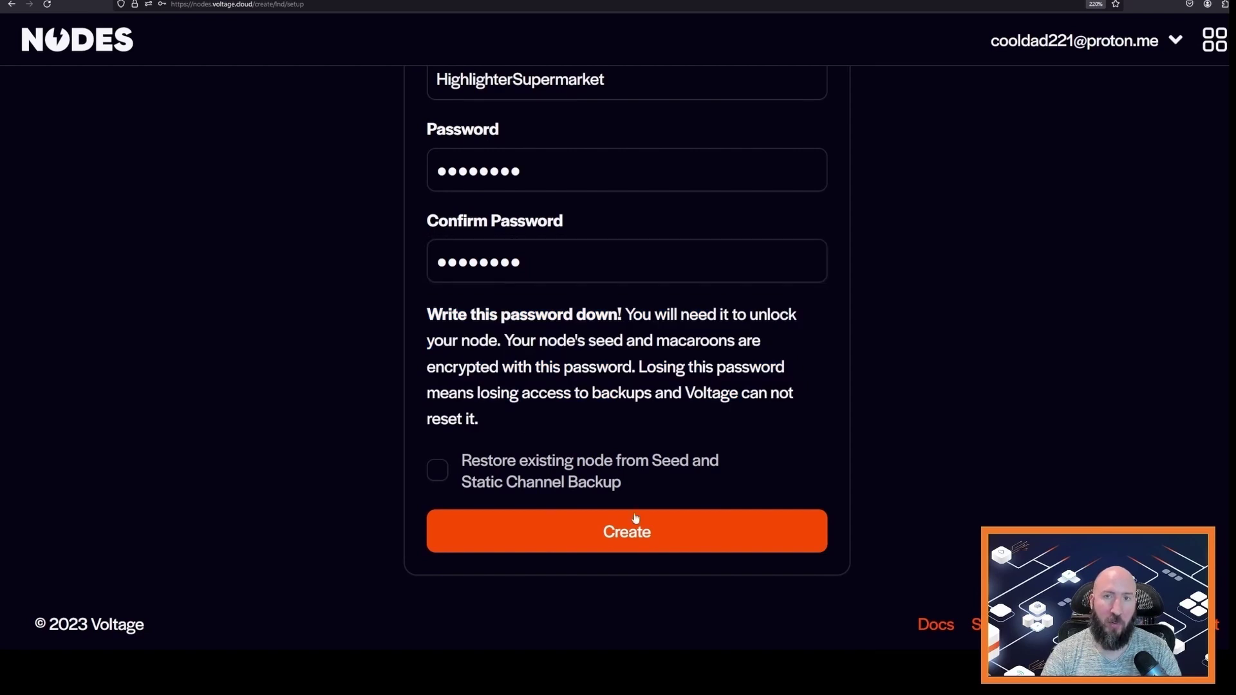
{"action": "scroll", "coordinate": [735, 430], "scroll_direction": "up", "scroll_amount": 1}
{"action": "scroll", "coordinate": [735, 430], "scroll_direction": "up", "scroll_amount": 2}
{"action": "scroll", "coordinate": [683, 483], "scroll_direction": "down", "scroll_amount": 3}
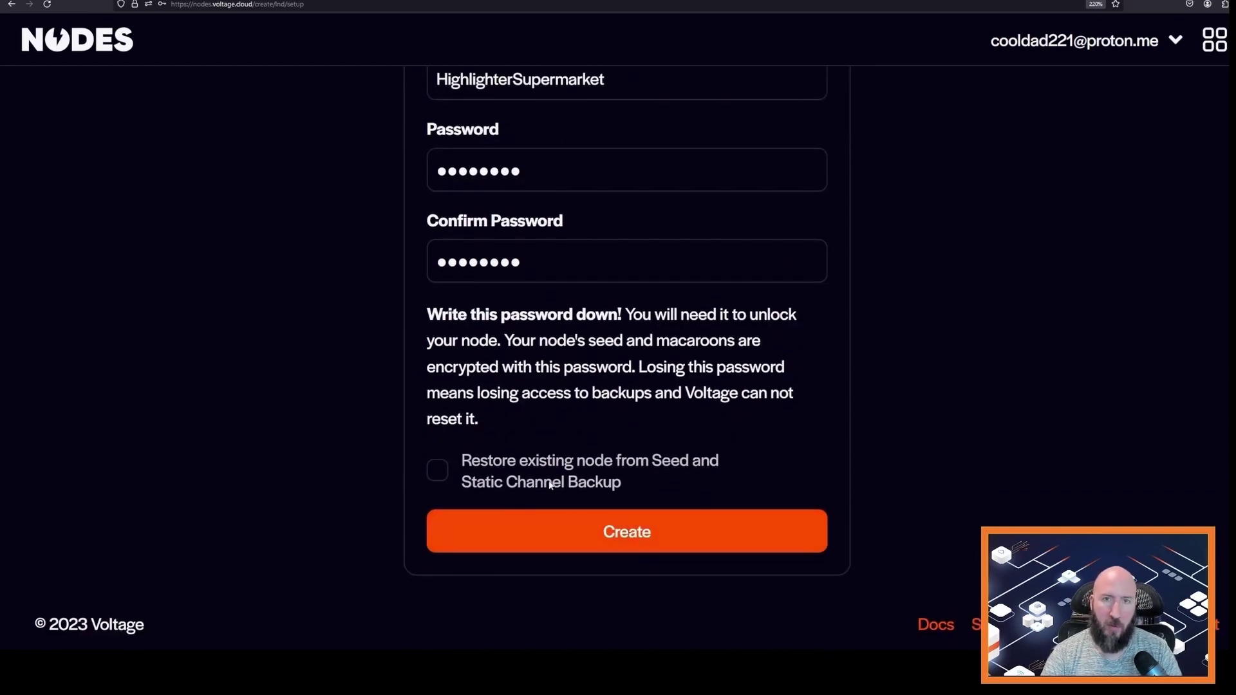
{"action": "scroll", "coordinate": [553, 489], "scroll_direction": "up", "scroll_amount": 2}
{"action": "scroll", "coordinate": [627, 538], "scroll_direction": "down", "scroll_amount": 2}
{"action": "left_click", "coordinate": [626, 538]}
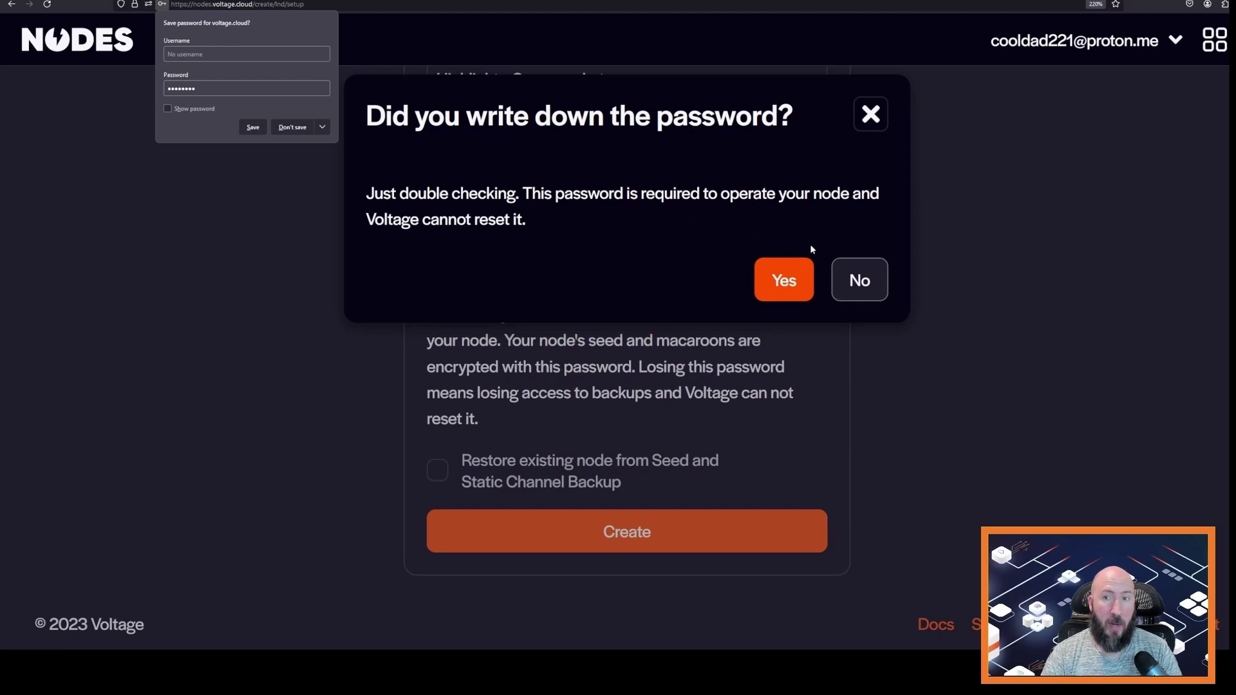
{"action": "left_click", "coordinate": [794, 286]}
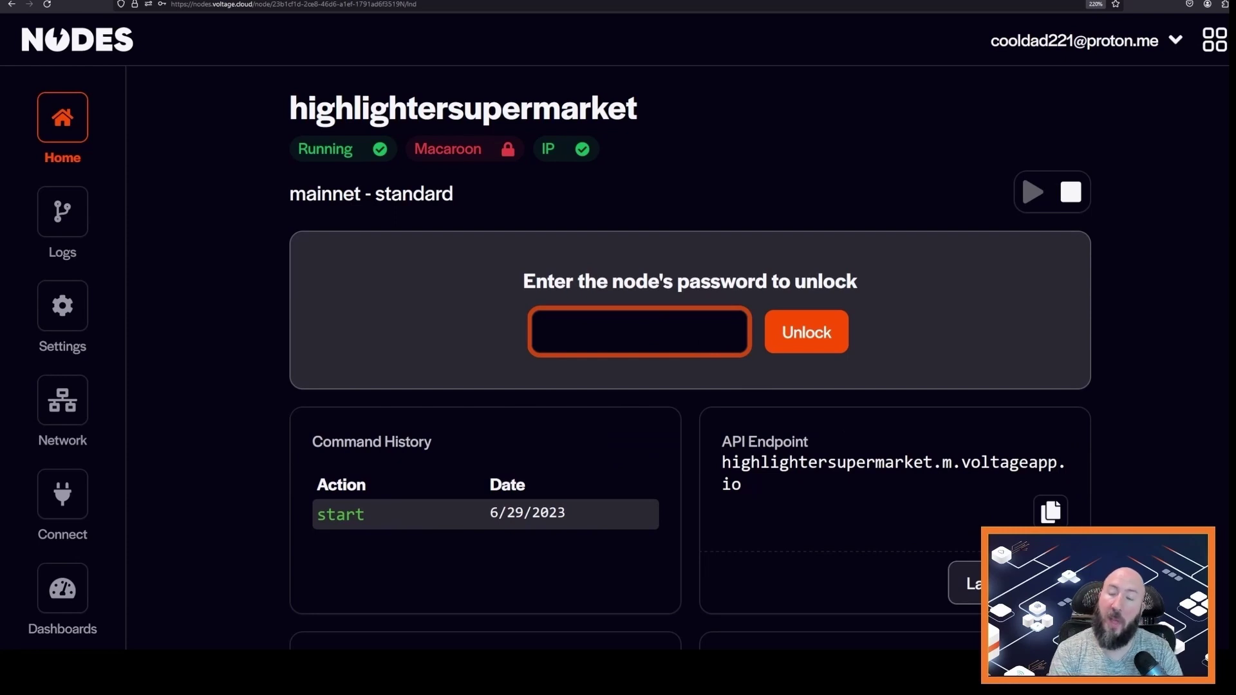
Unlock the new node with its node password and request a channel from Voltage.
{"action": "type", "text": "•••••••••"}
{"action": "key", "text": "Return"}
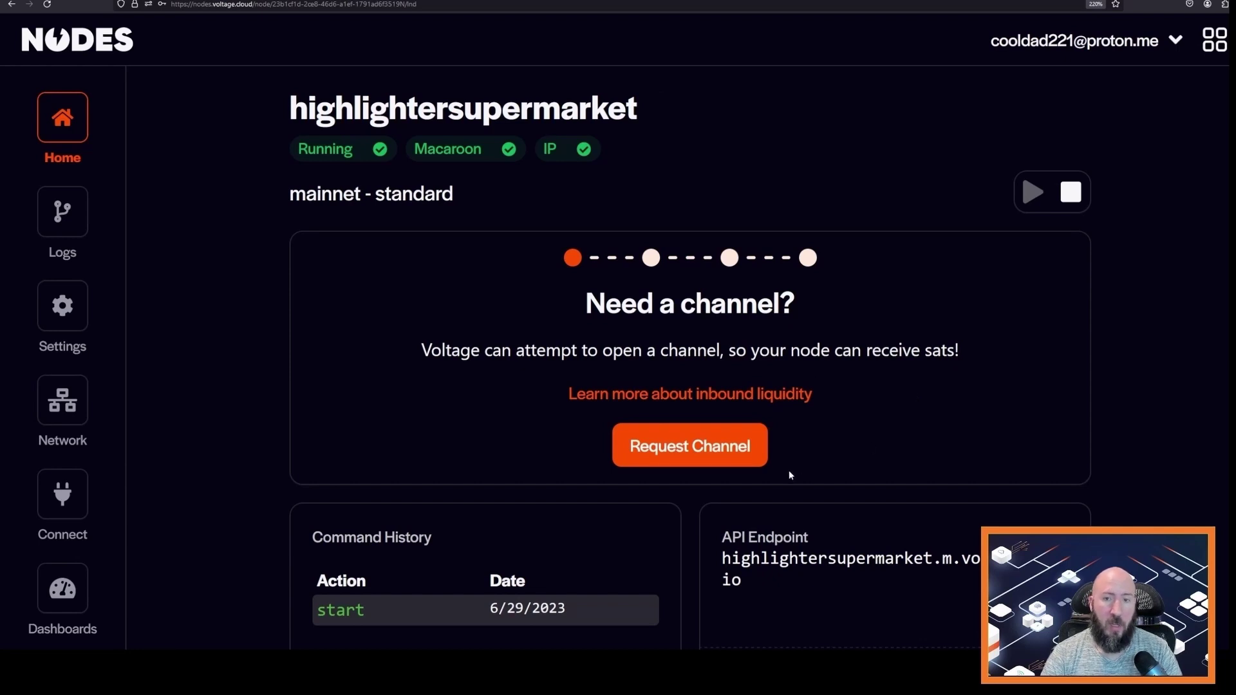
{"action": "left_click", "coordinate": [703, 452]}
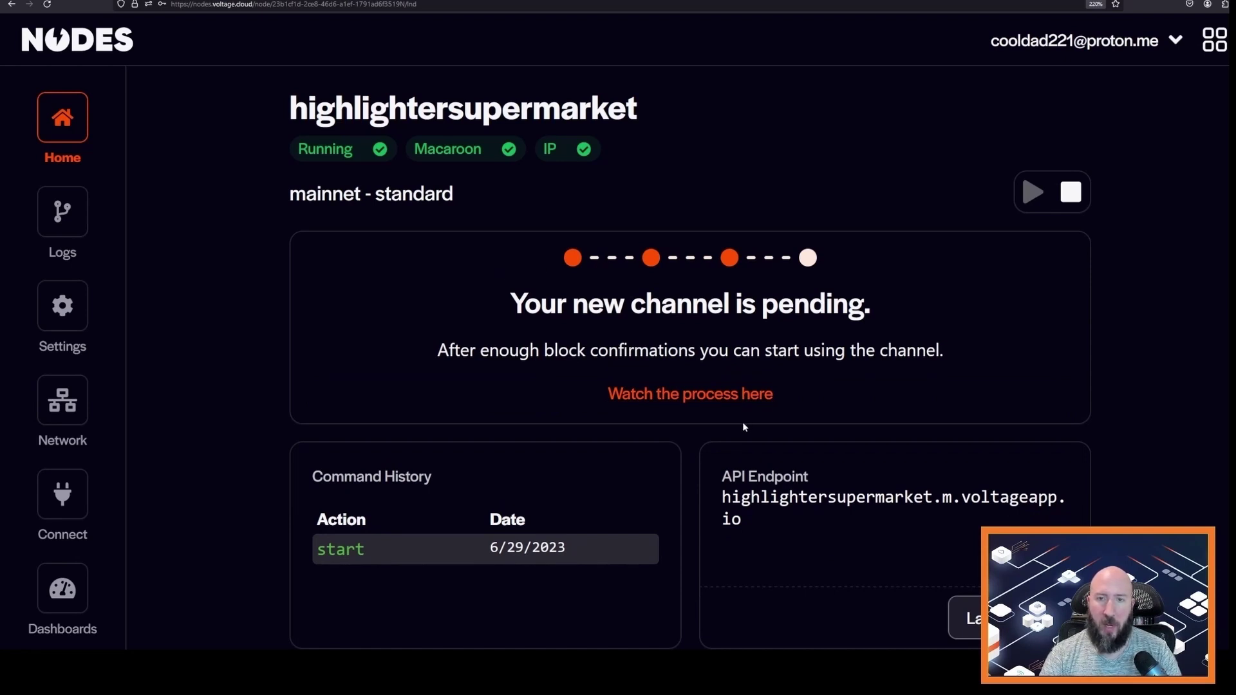
Look through the node's home page, from its features and upgrade options to the Admin Macaroon, TLS Cert and Seed sections.
{"action": "scroll", "coordinate": [722, 432], "scroll_direction": "down", "scroll_amount": 5}
{"action": "scroll", "coordinate": [699, 443], "scroll_direction": "down", "scroll_amount": 8}
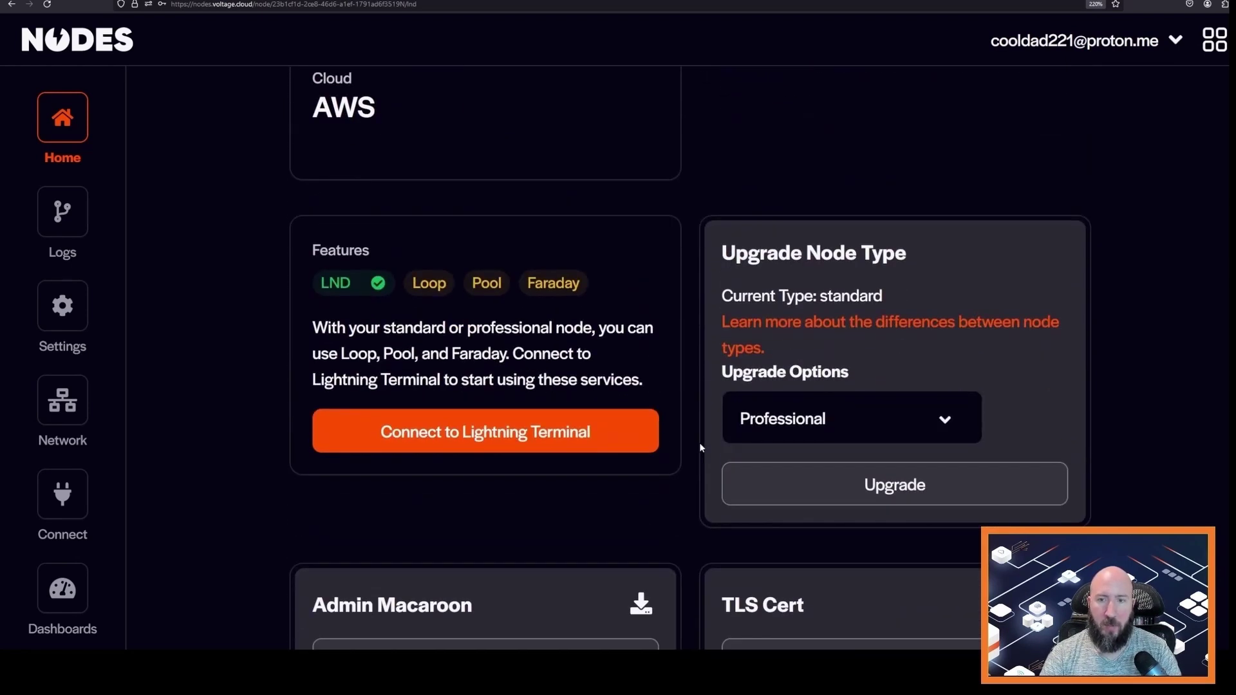
{"action": "scroll", "coordinate": [699, 442], "scroll_direction": "down", "scroll_amount": 7}
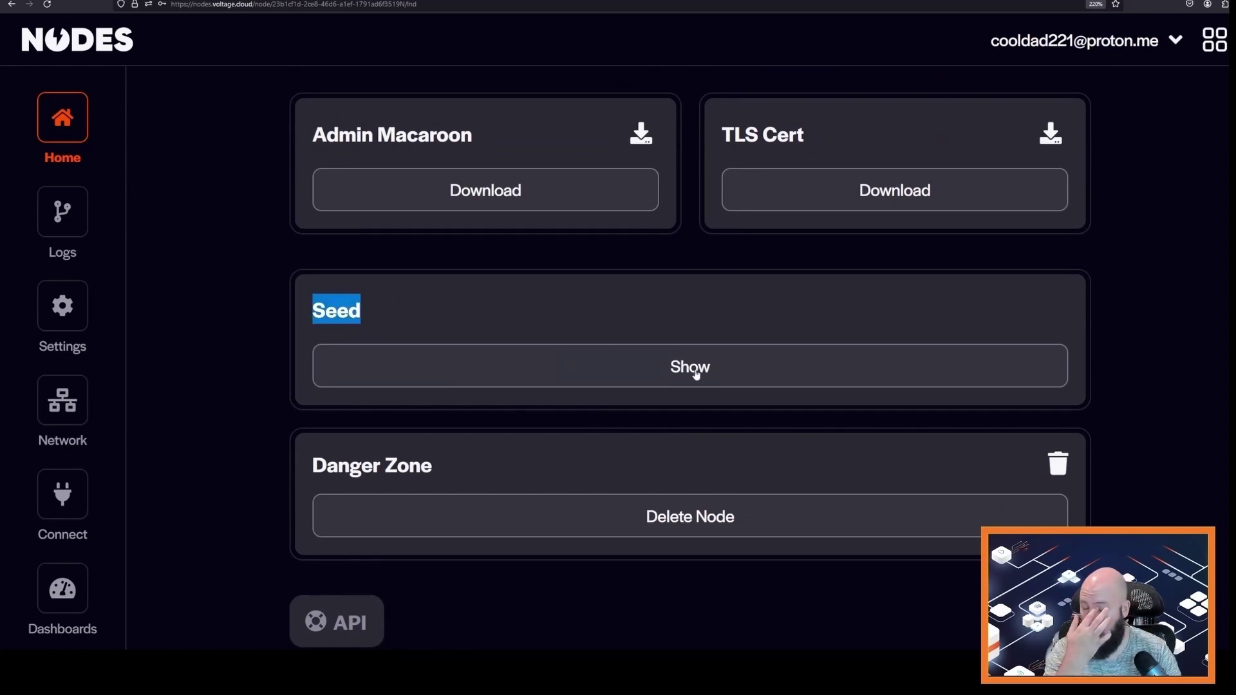
{"action": "left_click", "coordinate": [699, 298]}
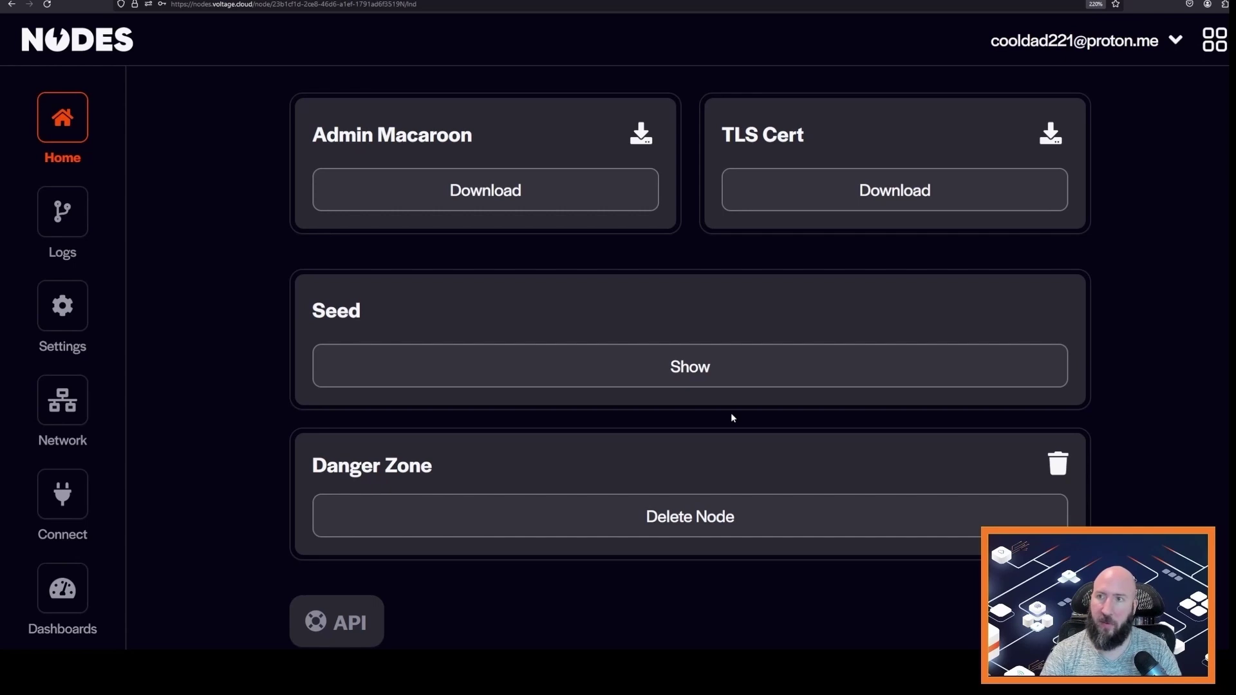
{"action": "scroll", "coordinate": [731, 417], "scroll_direction": "up", "scroll_amount": 10}
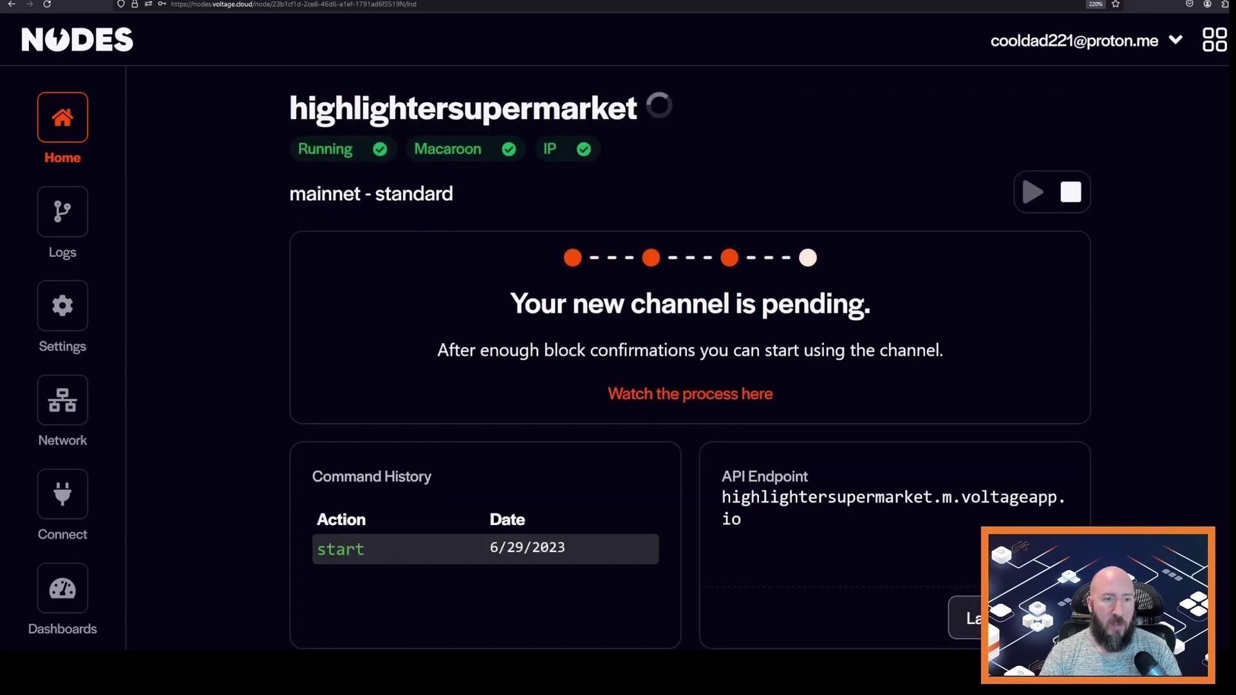
Go to the Voltage account's billing page and check the available node credit.
{"action": "left_click", "coordinate": [1217, 47]}
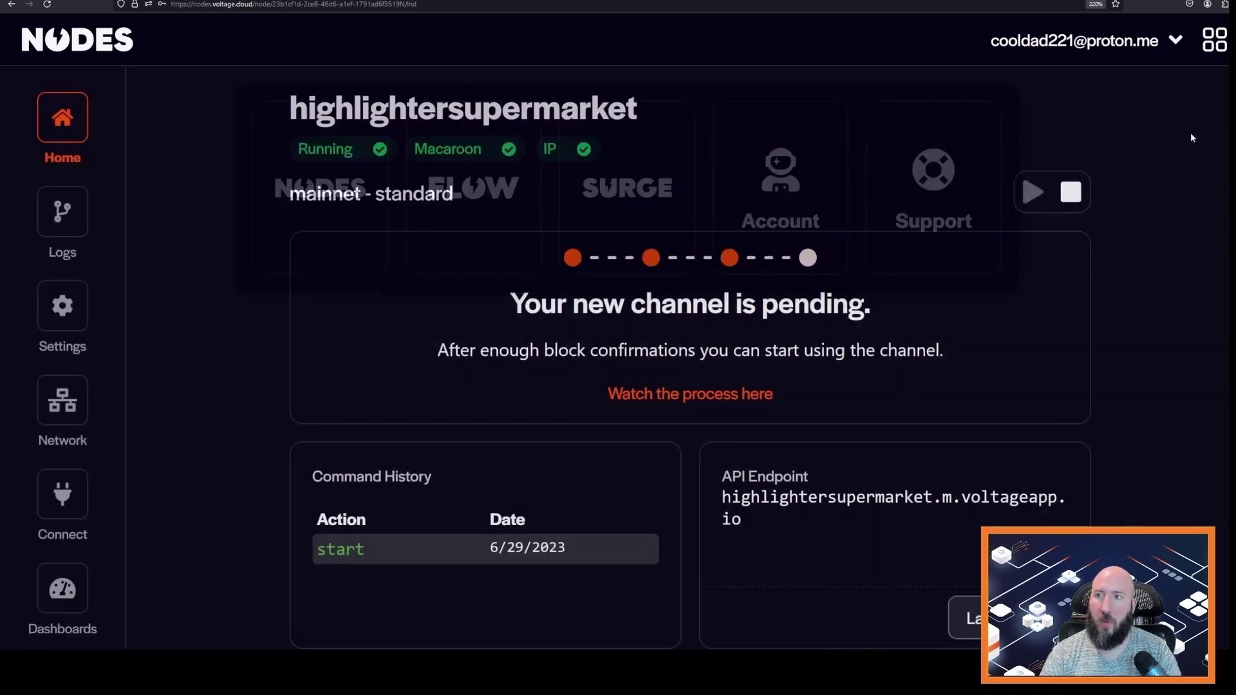
{"action": "left_click", "coordinate": [1217, 44]}
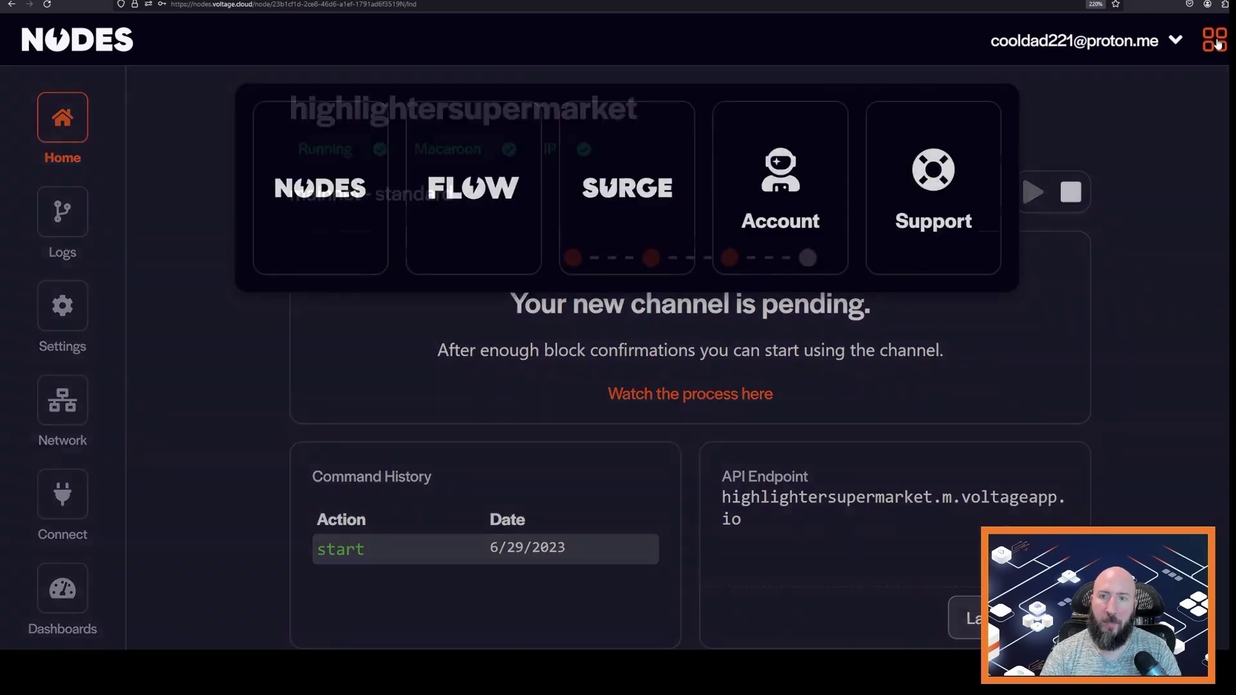
{"action": "left_click", "coordinate": [817, 219]}
{"action": "scroll", "coordinate": [519, 387], "scroll_direction": "down", "scroll_amount": 5}
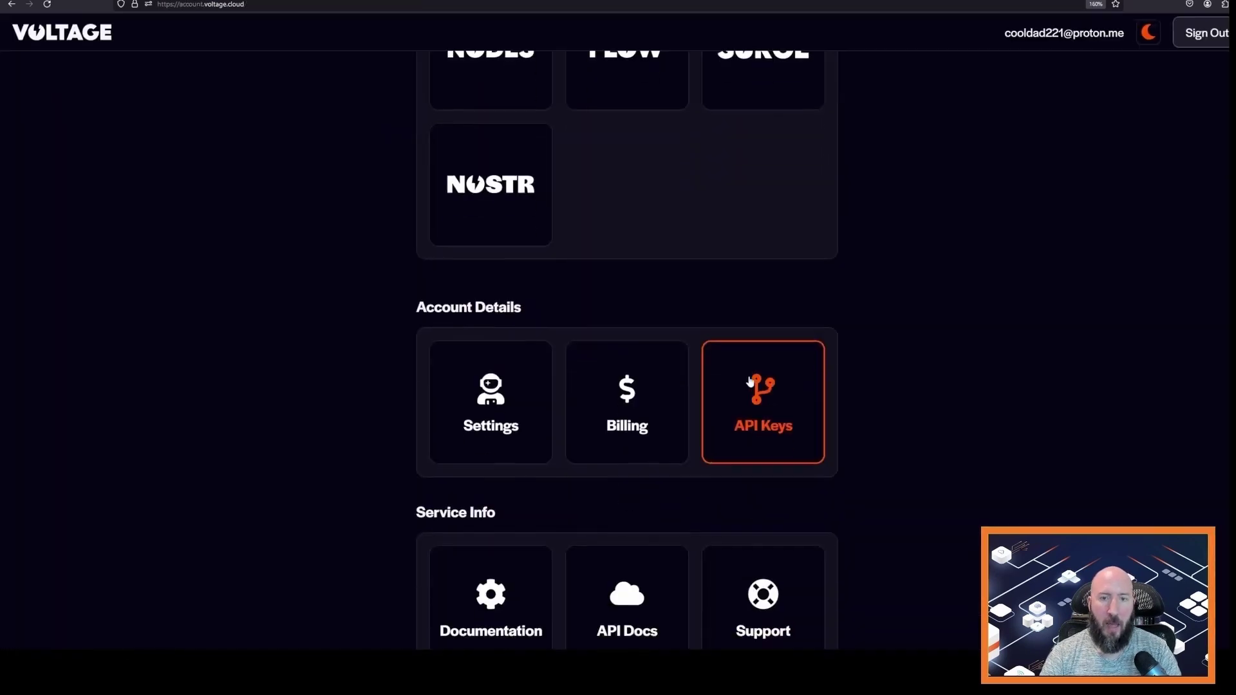
{"action": "left_click", "coordinate": [623, 391]}
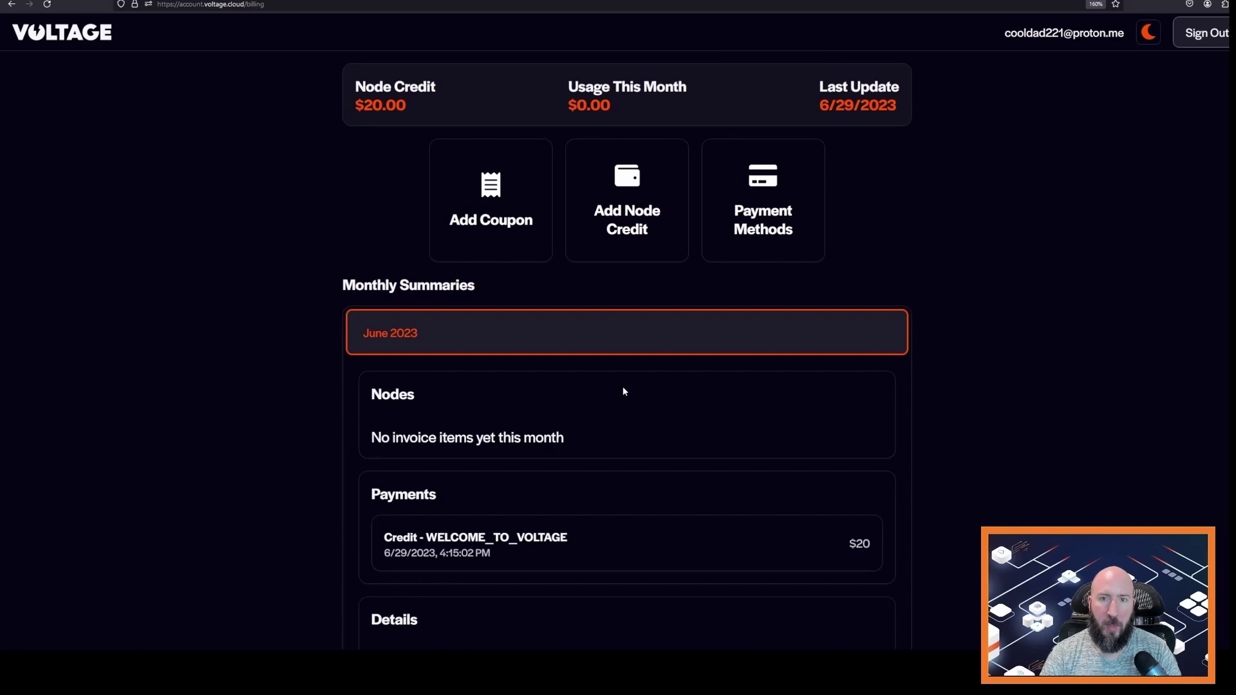
{"action": "left_click_drag", "start_coordinate": [354, 84], "coordinate": [421, 110]}
{"action": "left_click", "coordinate": [346, 216]}
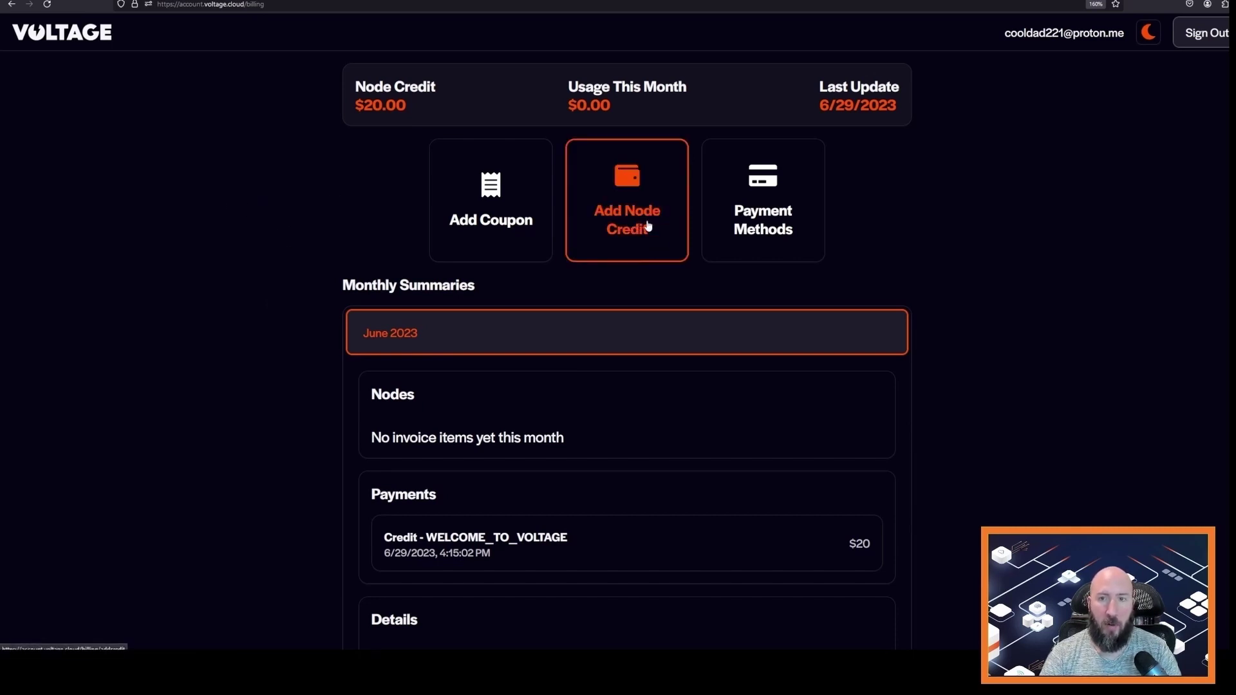
Start a $10 node credit top-up and review the Bitcoin, Lightning and Credit Card payment options without paying.
{"action": "left_click_drag", "start_coordinate": [648, 225], "coordinate": [760, 258]}
{"action": "left_click", "coordinate": [660, 223]}
{"action": "left_click", "coordinate": [515, 269]}
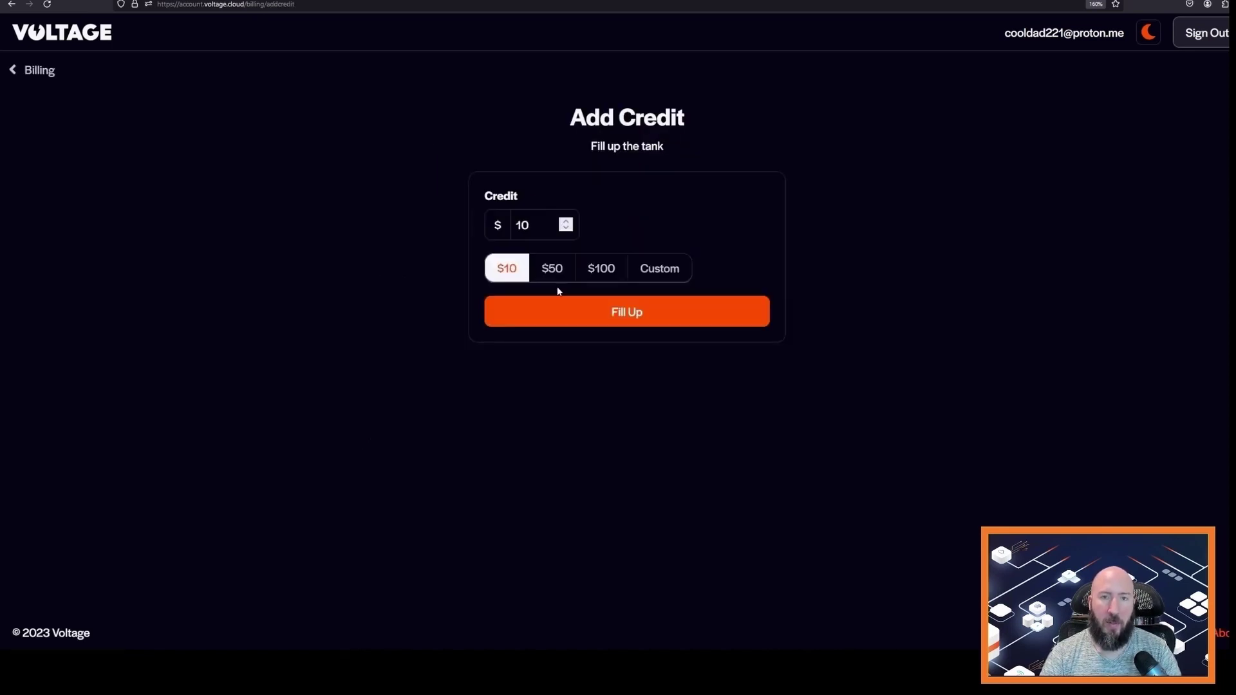
{"action": "left_click", "coordinate": [582, 312]}
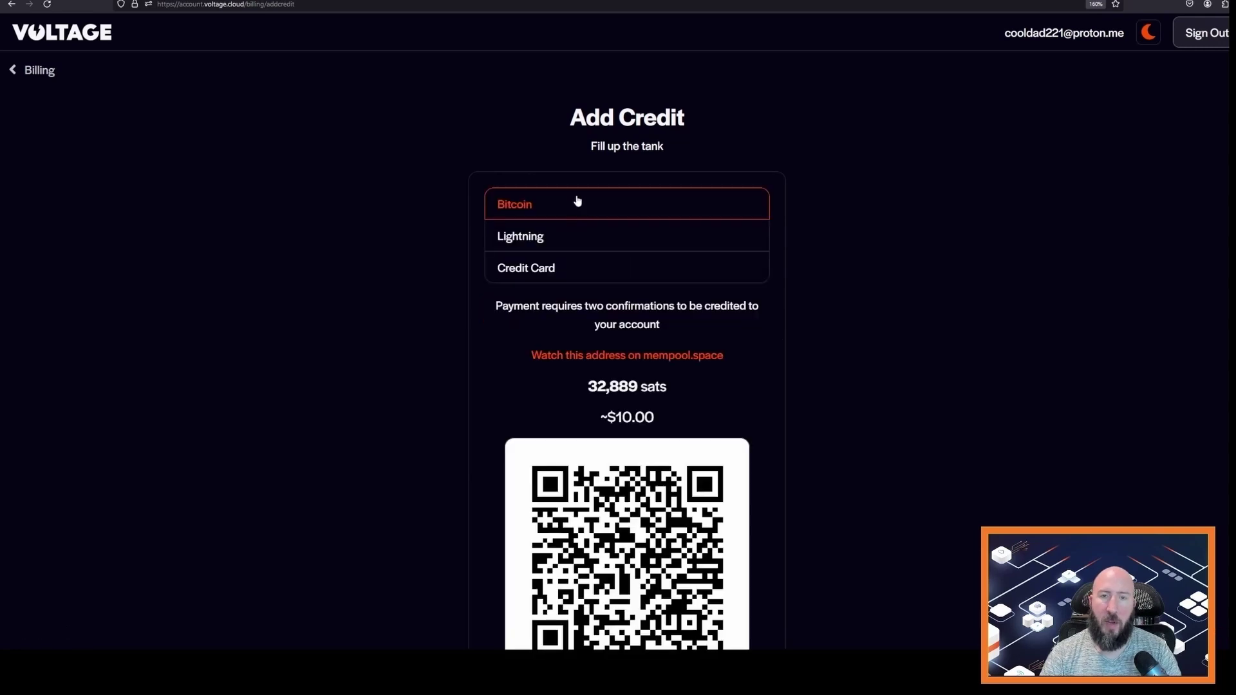
{"action": "left_click", "coordinate": [570, 238]}
{"action": "left_click", "coordinate": [578, 270]}
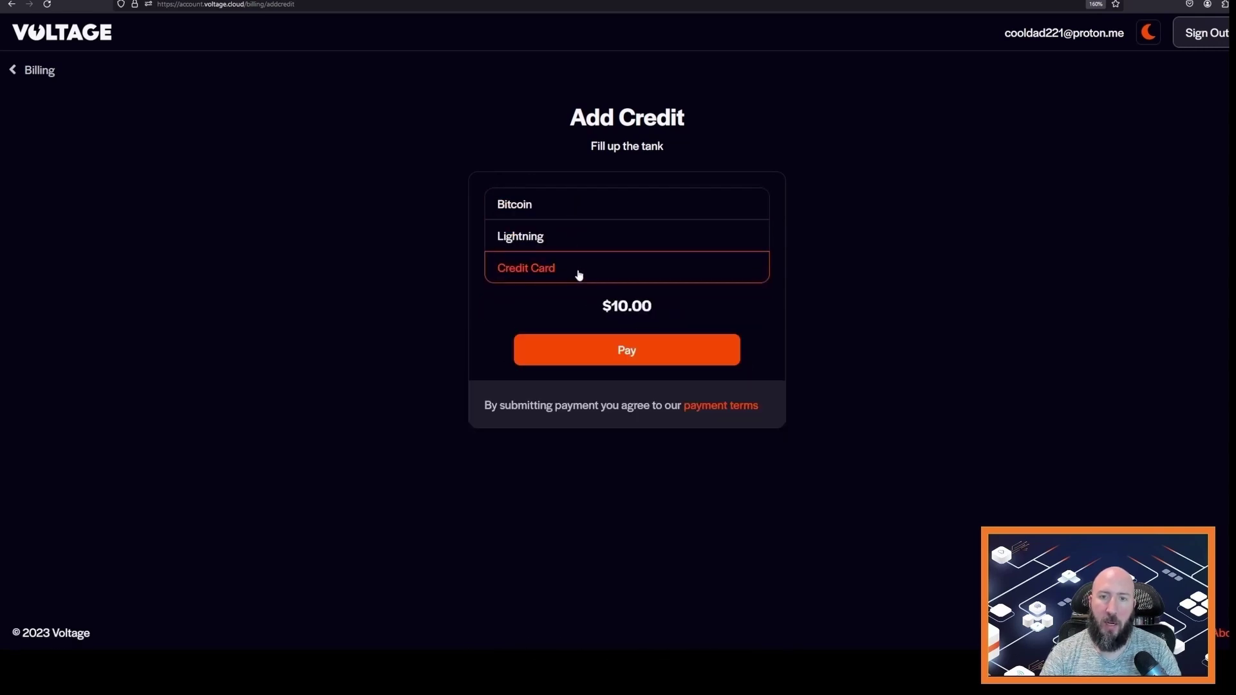
{"action": "scroll", "coordinate": [436, 407], "scroll_direction": "down", "scroll_amount": 2}
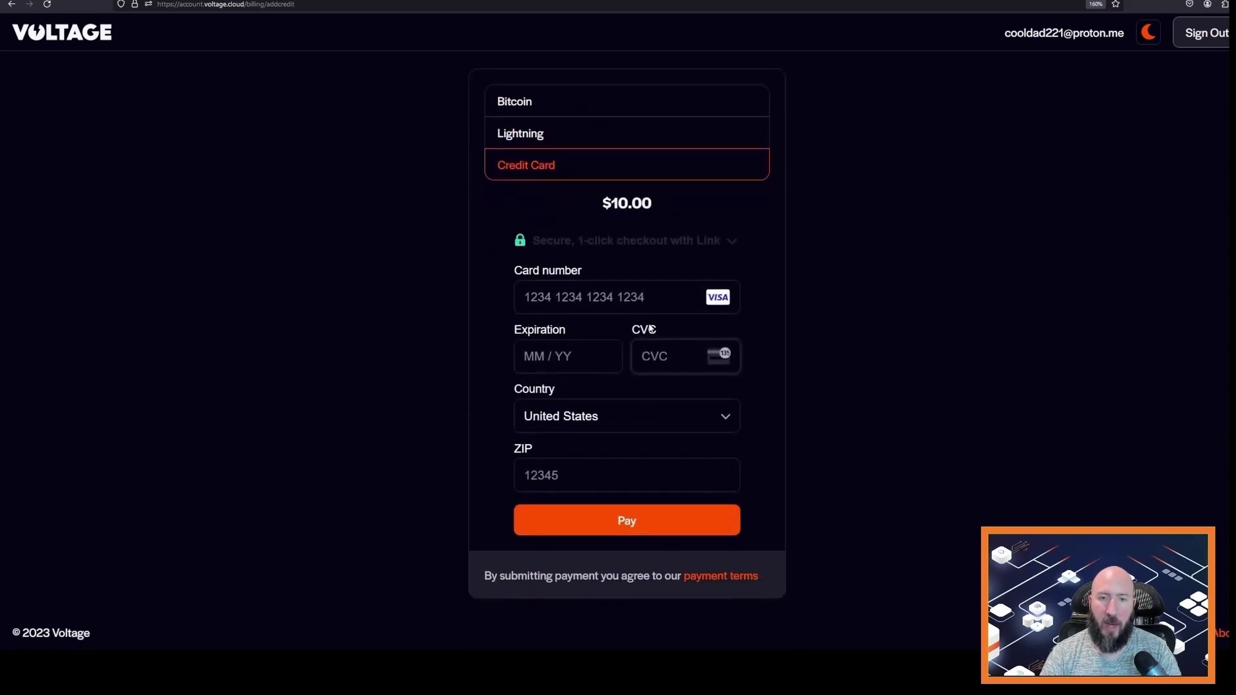
Return from billing to the node list and open the highlightersupermarket node's page.
{"action": "scroll", "coordinate": [775, 361], "scroll_direction": "up", "scroll_amount": 2}
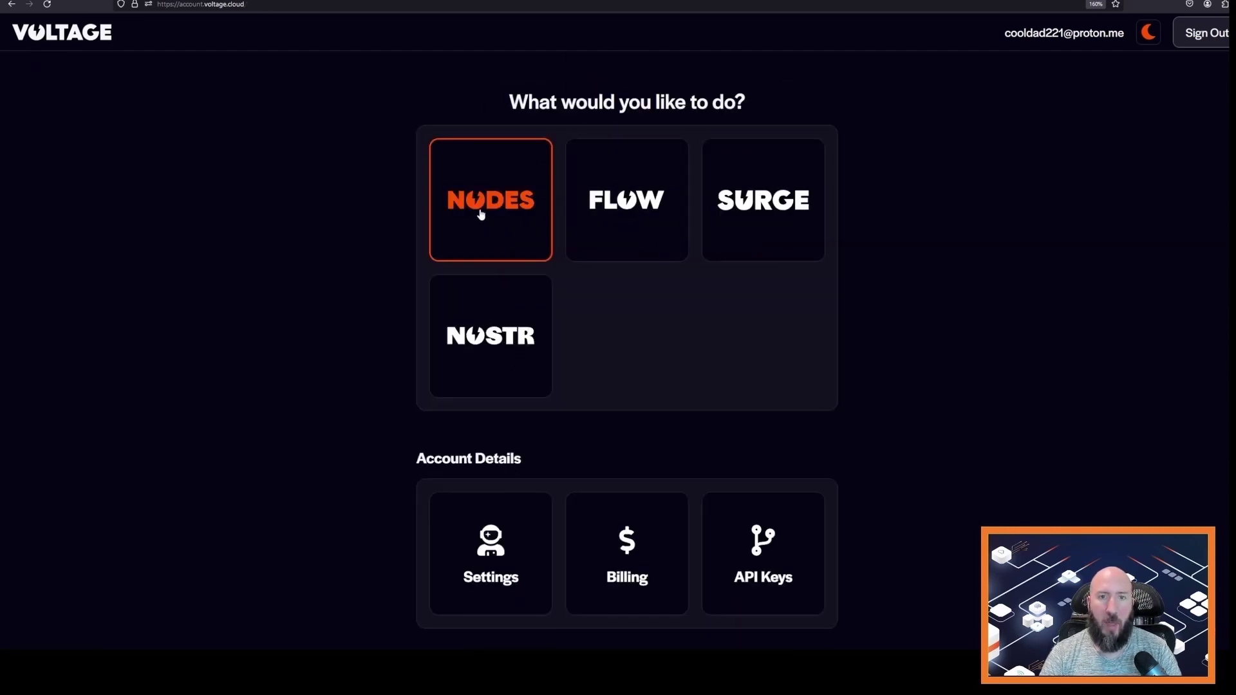
{"action": "left_click", "coordinate": [480, 214]}
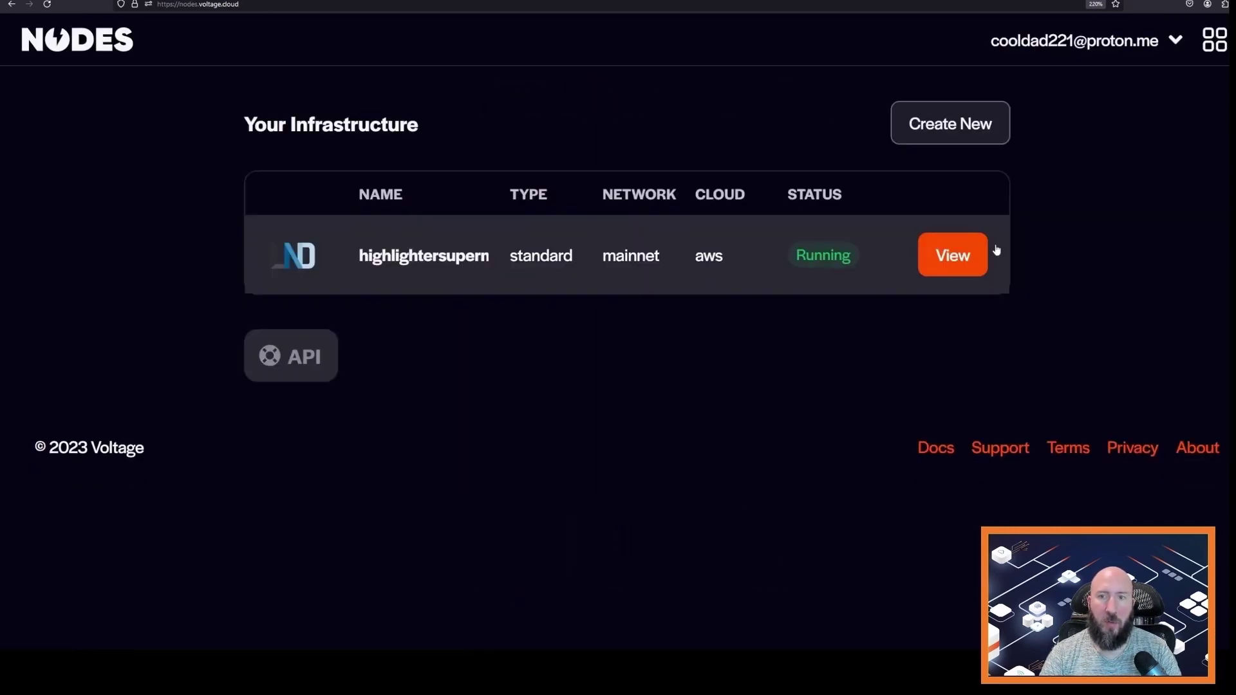
{"action": "left_click", "coordinate": [969, 253]}
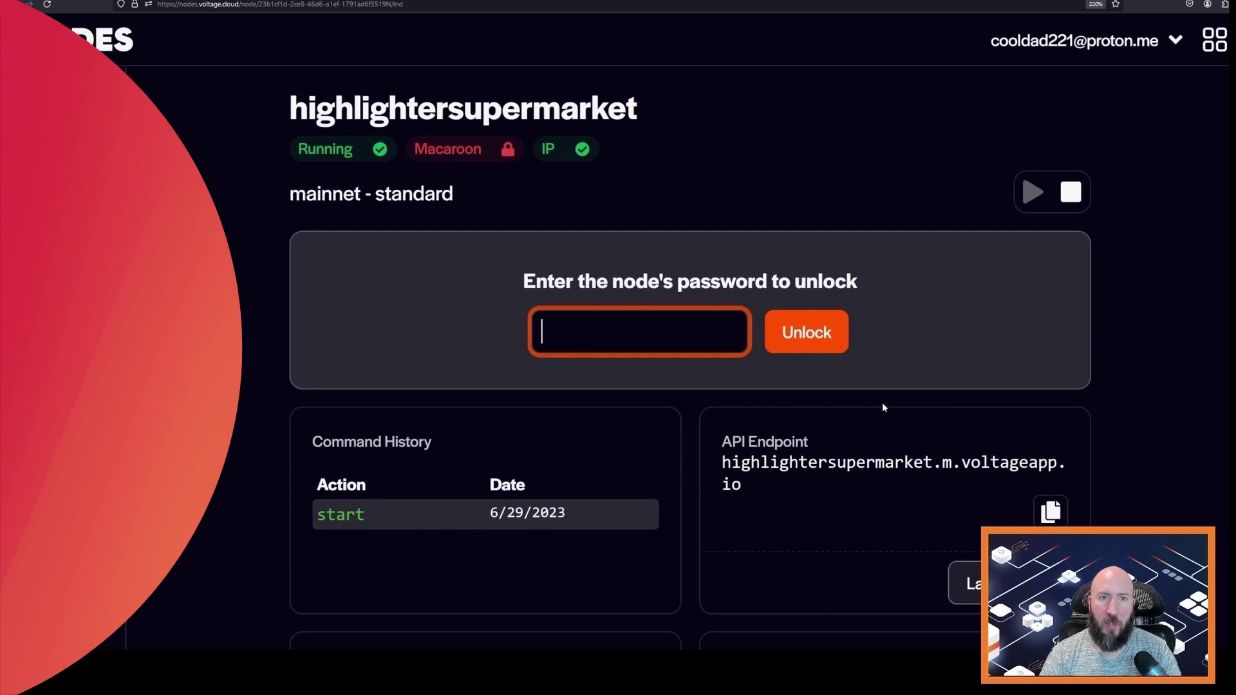